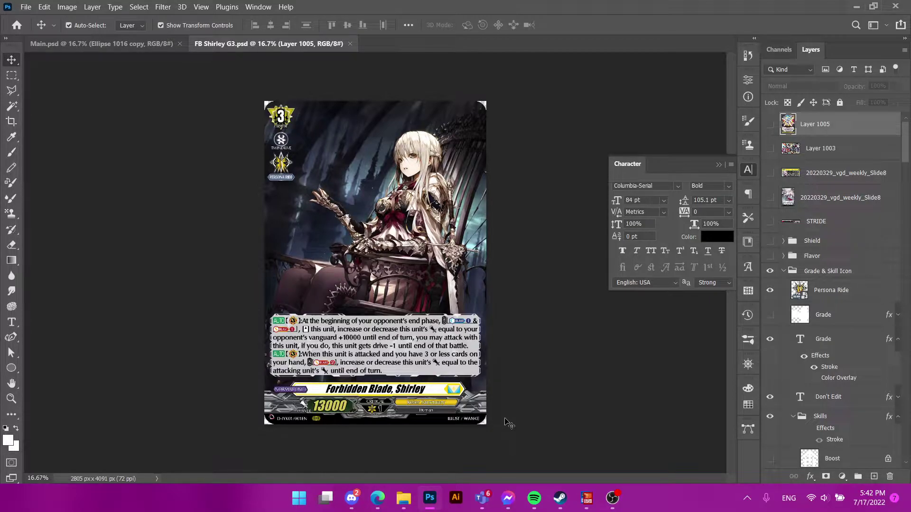
Step: Move the Magic Set Editor start window up-right, then minimise all windows to show the desktop
left_click(586, 497)
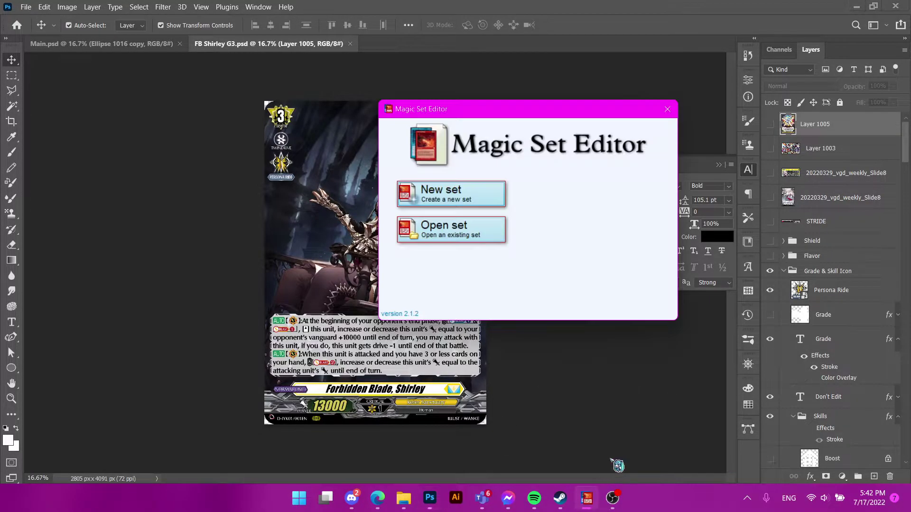
left_click_drag(514, 112, 712, 60)
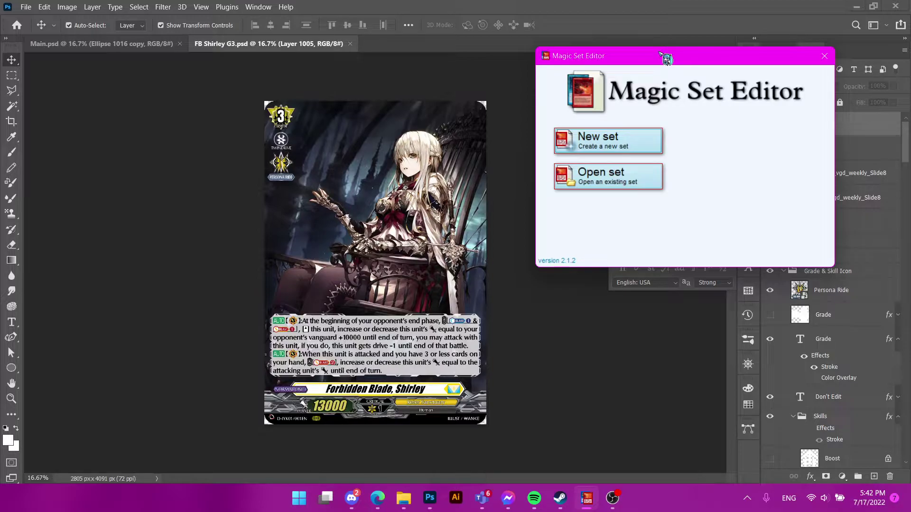
left_click(214, 212)
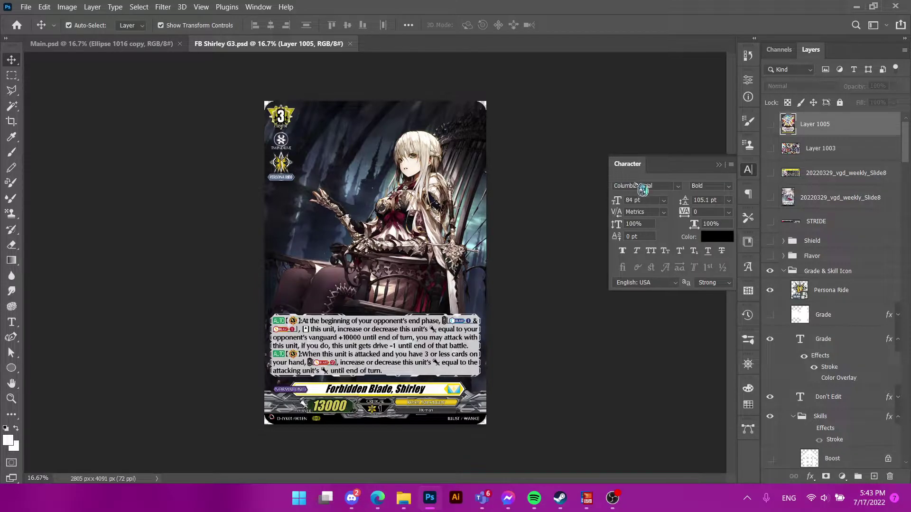
left_click(586, 498)
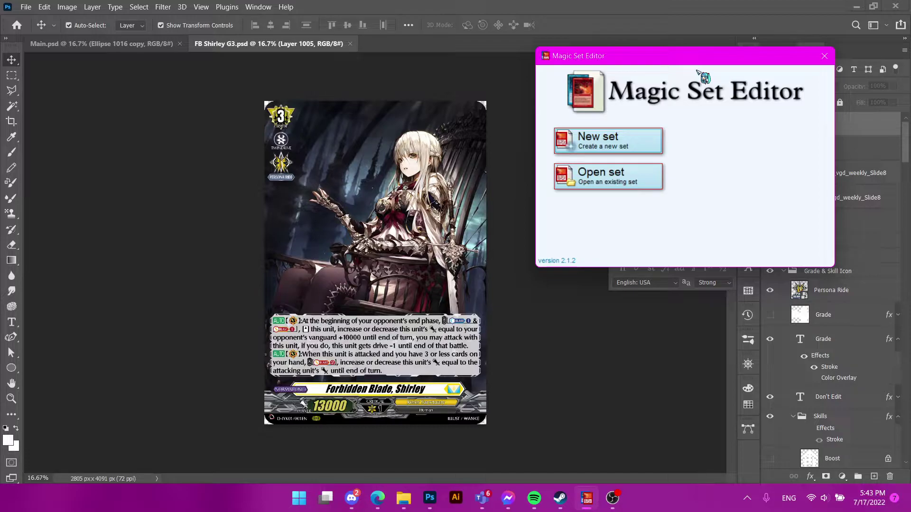
key("super+d")
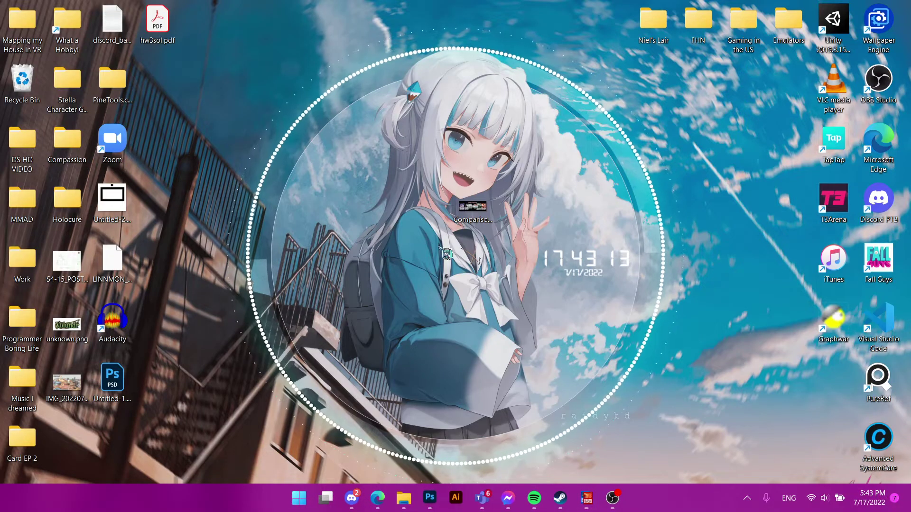
Step: Open Comparison.png from the desktop and zoom and pan across its card close-ups
double_click(472, 206)
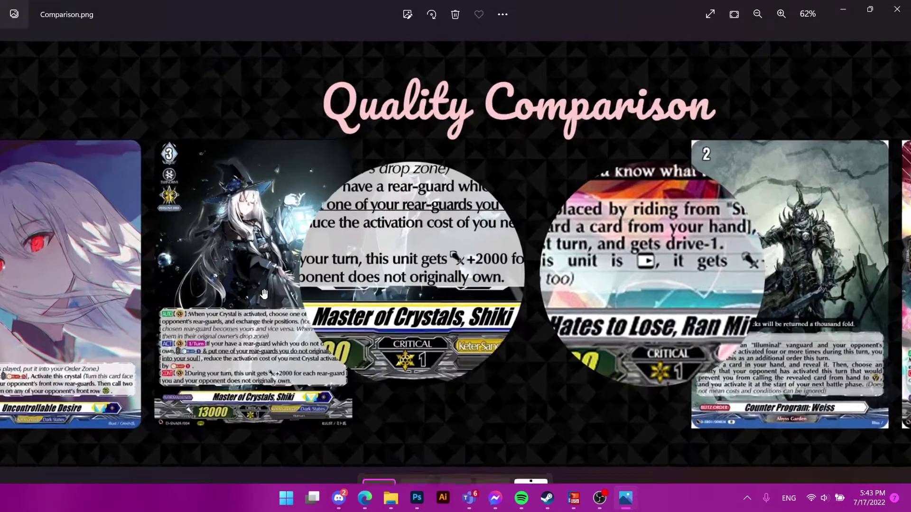
scroll(268, 289, "up", 2)
scroll(577, 294, "right", 5)
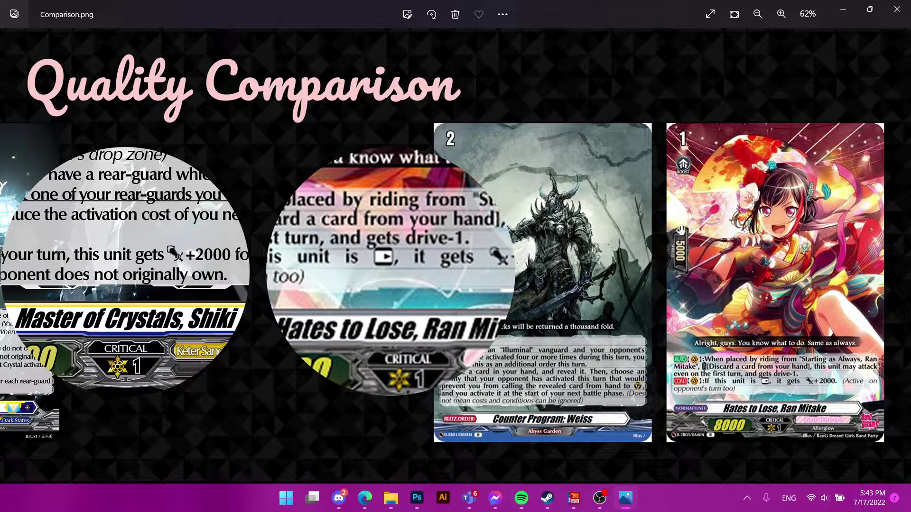
scroll(407, 290, "left", 5)
scroll(649, 277, "up", 2)
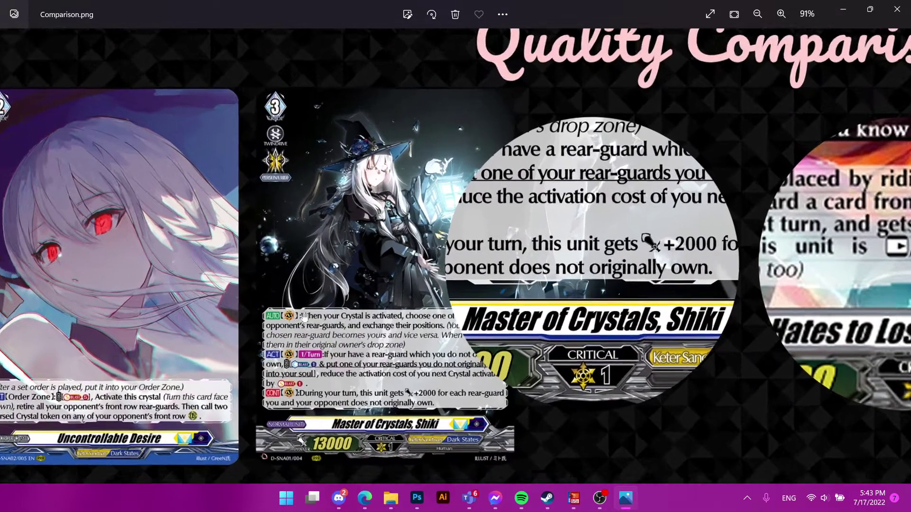
scroll(334, 281, "down", 1)
scroll(195, 192, "down", 1)
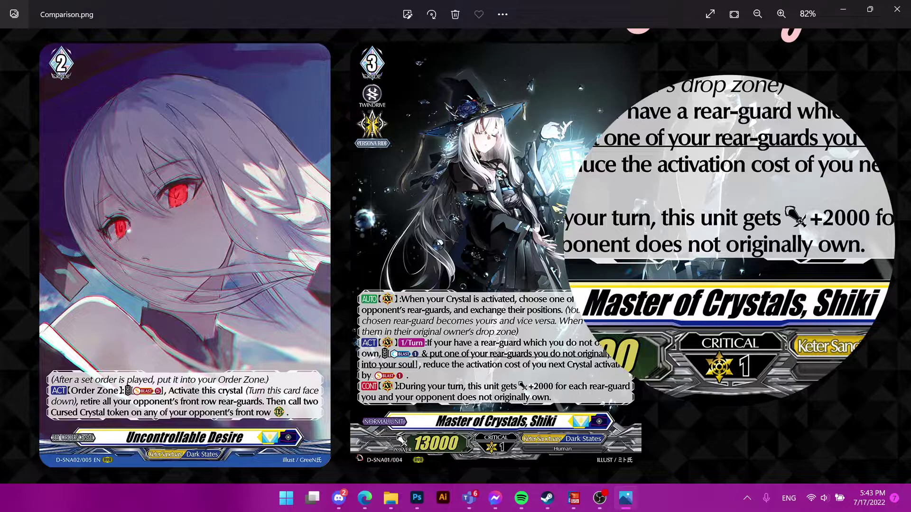
scroll(727, 421, "right", 10)
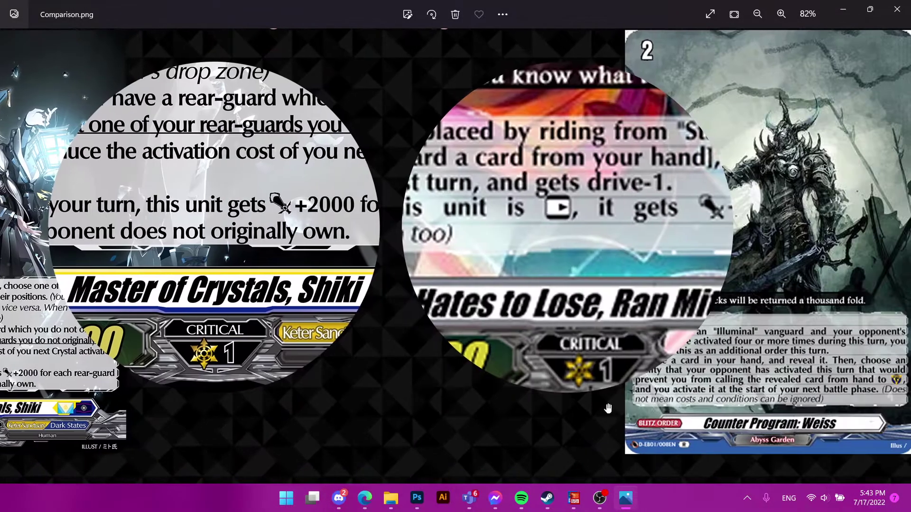
scroll(363, 430, "down", 1)
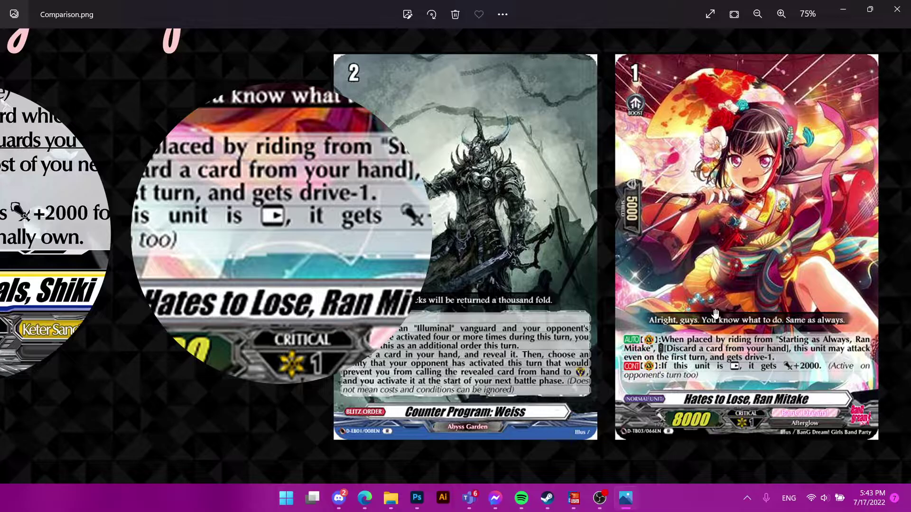
scroll(564, 305, "down", 3)
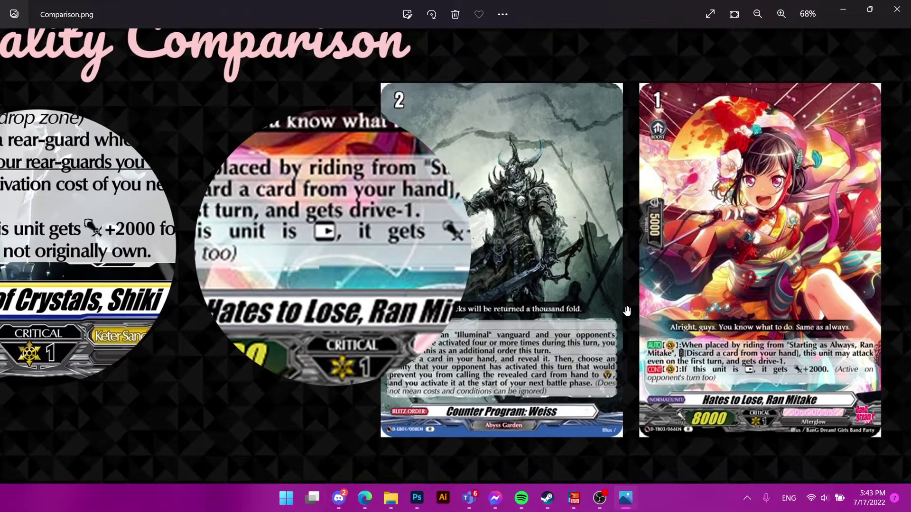
scroll(463, 305, "down", 2)
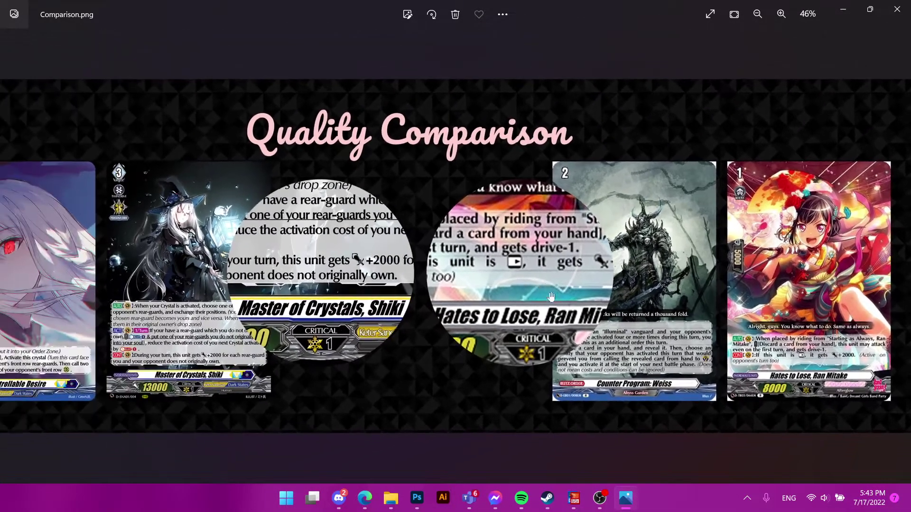
scroll(553, 296, "down", 1)
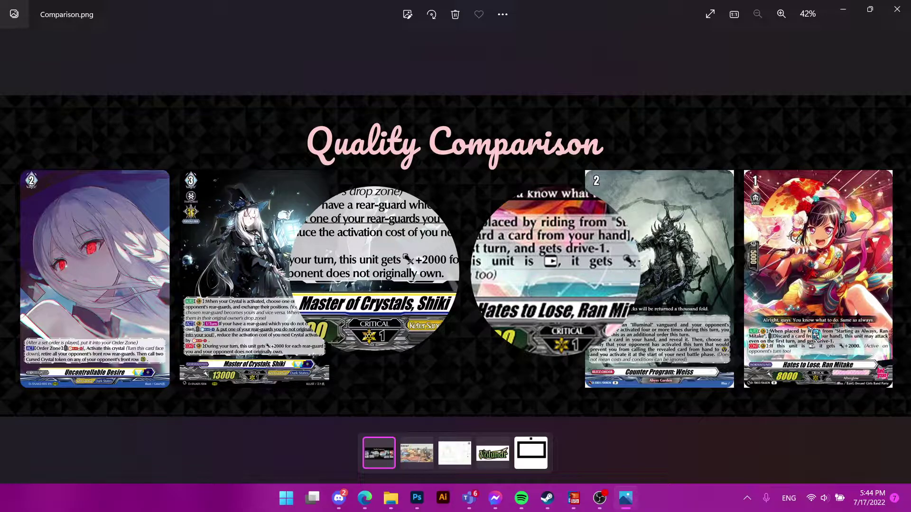
Step: Zoom in on the Ran Mitake close-up, zoom back out, and return to Magic Set Editor
scroll(476, 333, "up", 5)
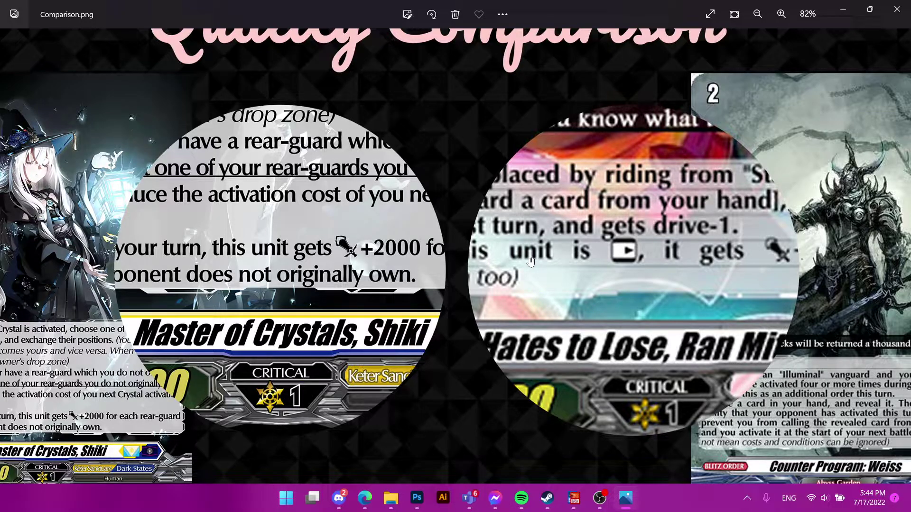
scroll(605, 303, "up", 2)
left_click_drag(563, 329, 742, 231)
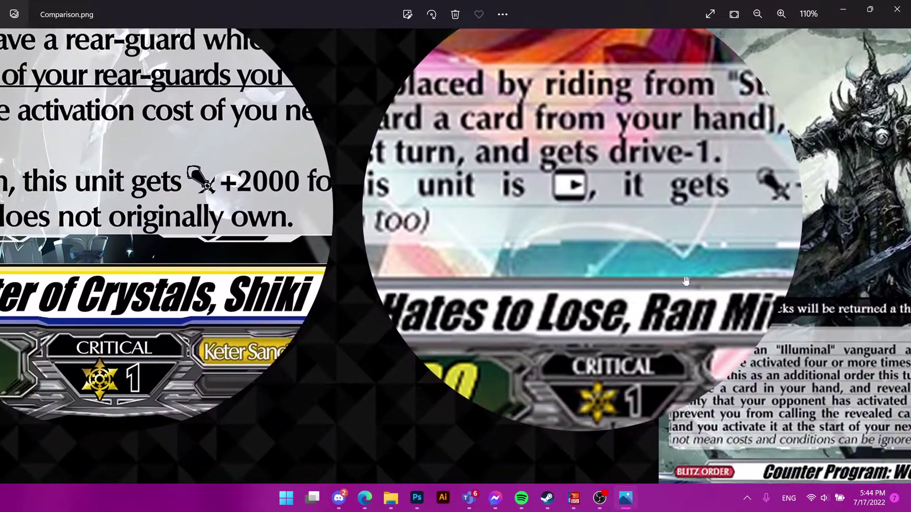
scroll(673, 273, "down", 4)
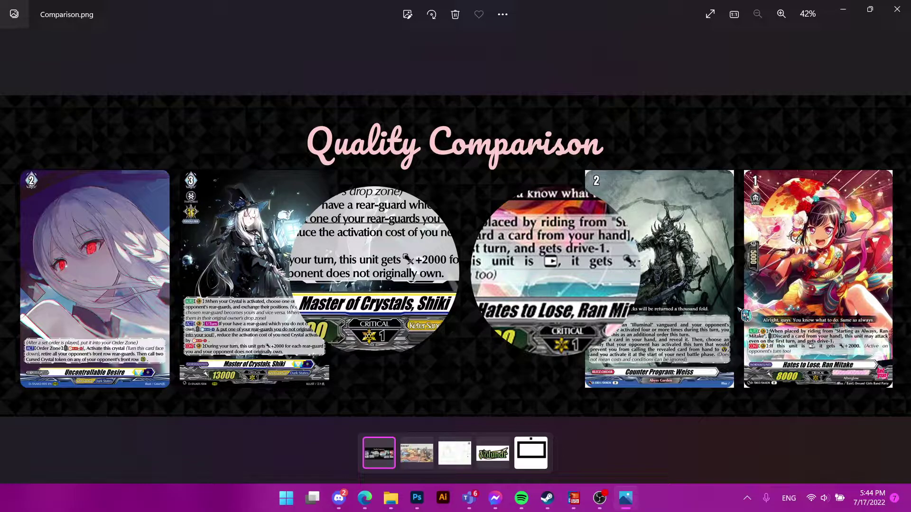
left_click(573, 498)
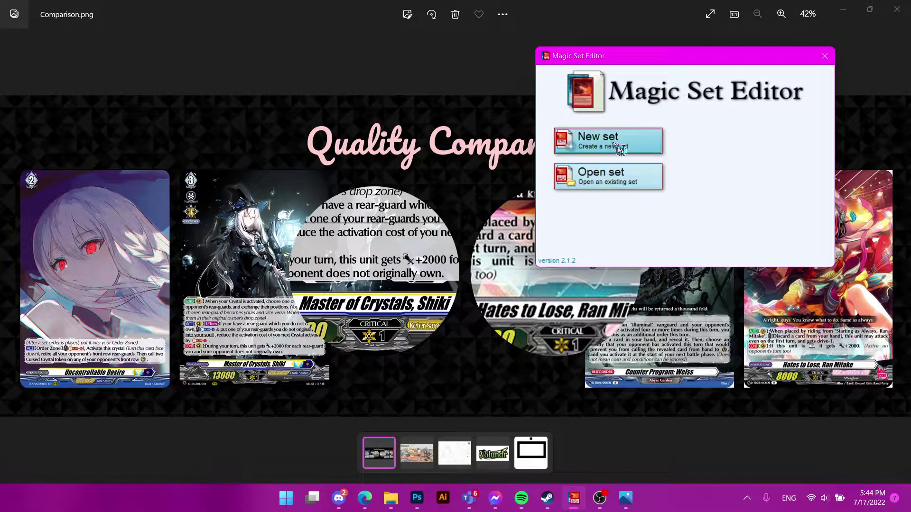
Step: Start a new CFV set, compare OverDress, V Style and Music styles, and confirm OverDress
left_click_drag(675, 64, 470, 109)
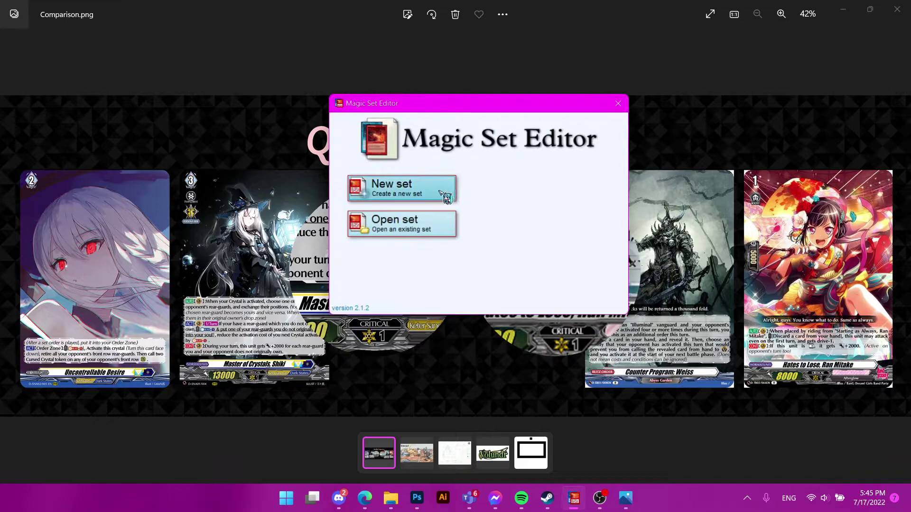
left_click(441, 191)
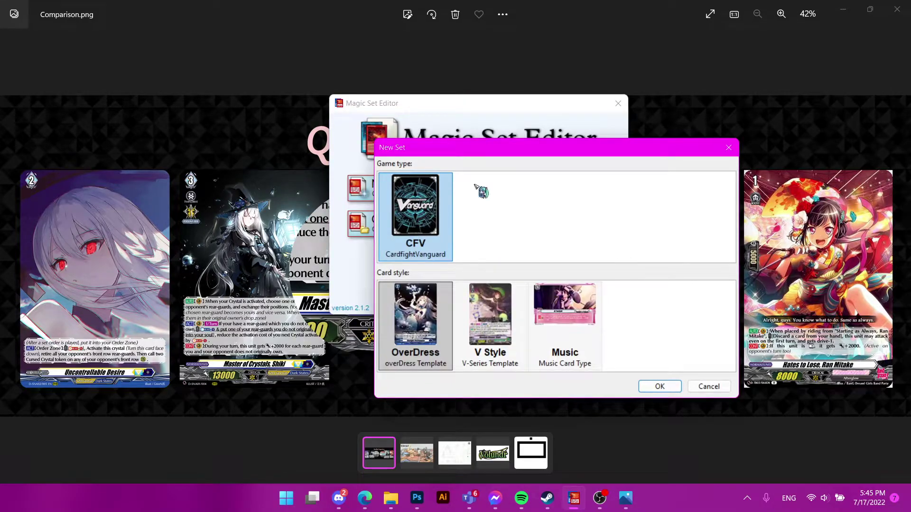
left_click(446, 319)
left_click(567, 335)
left_click(410, 334)
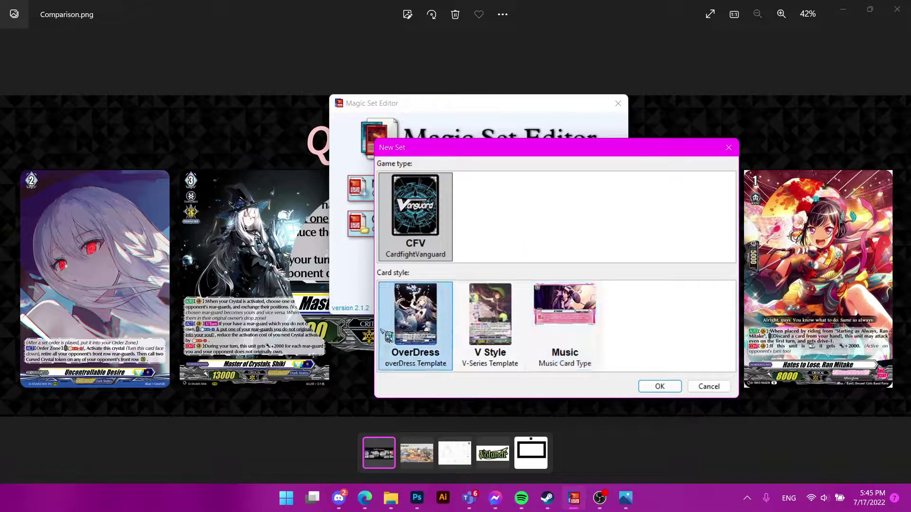
left_click(481, 335)
left_click(401, 341)
left_click(543, 341)
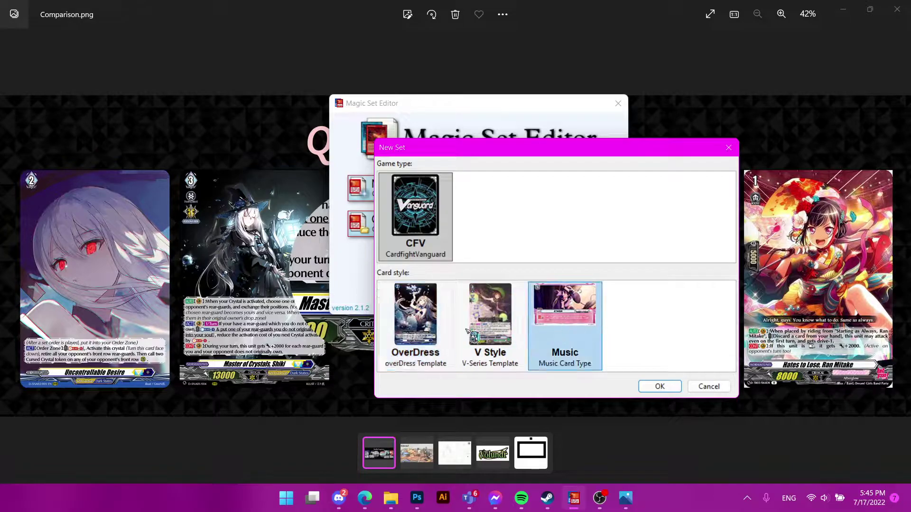
left_click(429, 338)
left_click(493, 338)
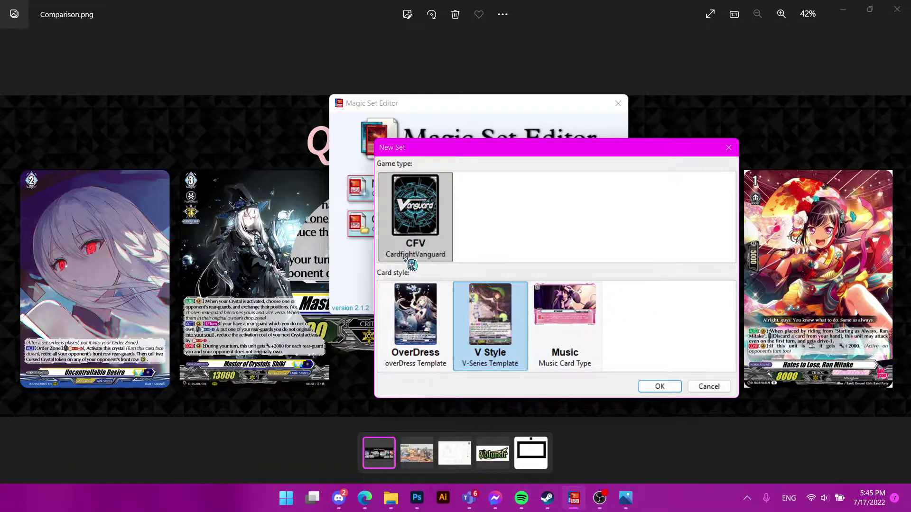
left_click(587, 315)
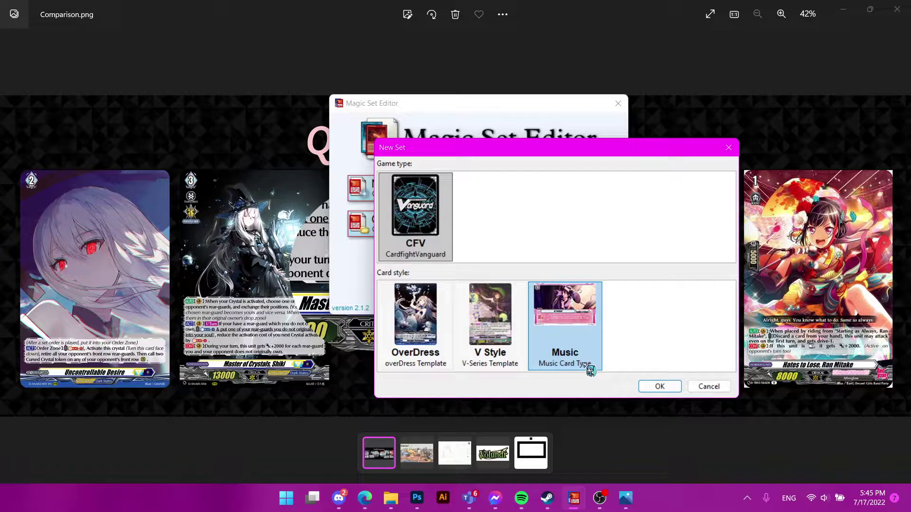
left_click(420, 335)
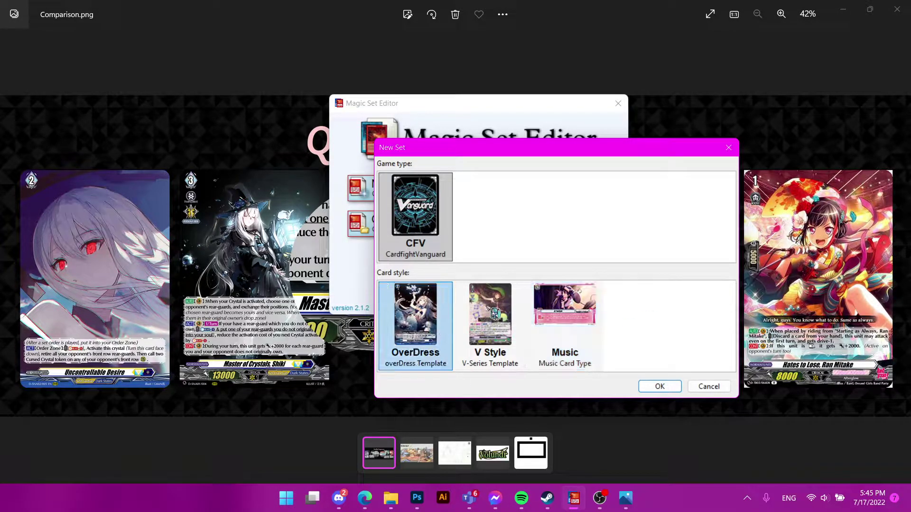
left_click(670, 391)
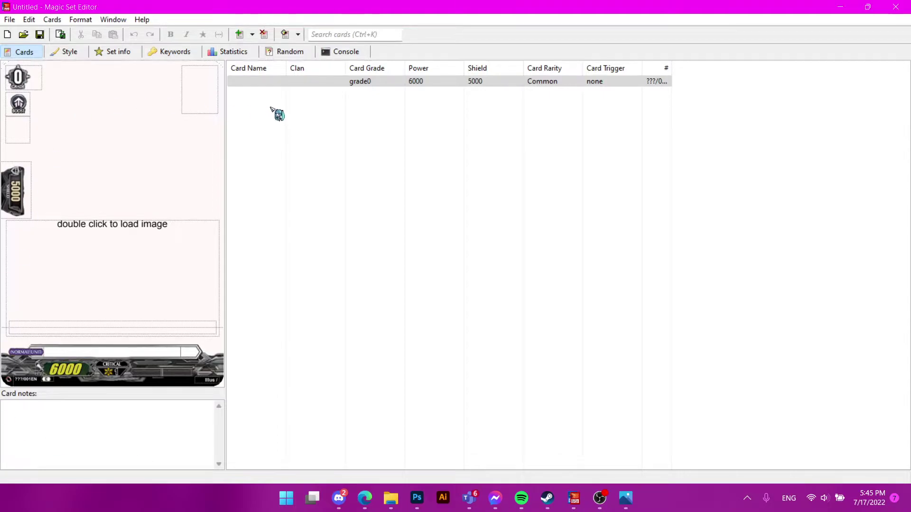
left_click(273, 83)
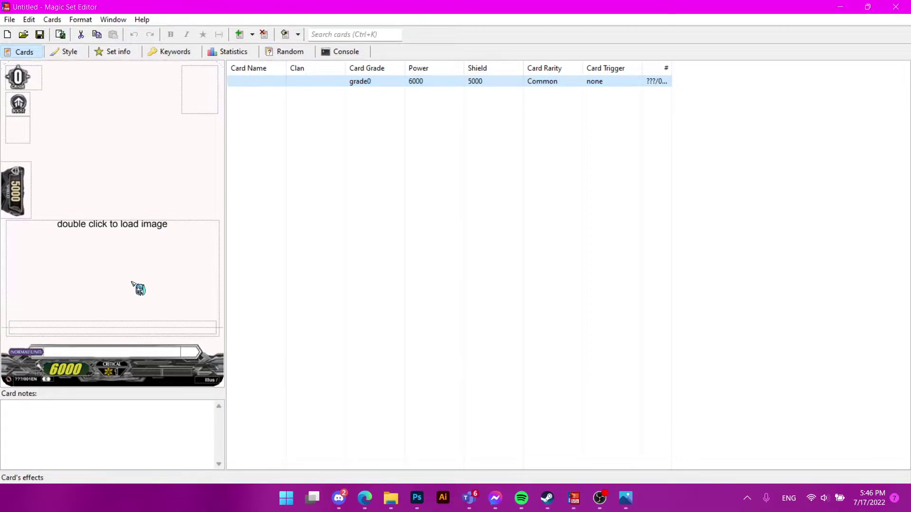
Step: Name the card C0 and write the AUTO VC skill 'When this unit attacks,' plus a cost icon
left_click(138, 289)
type("C0")
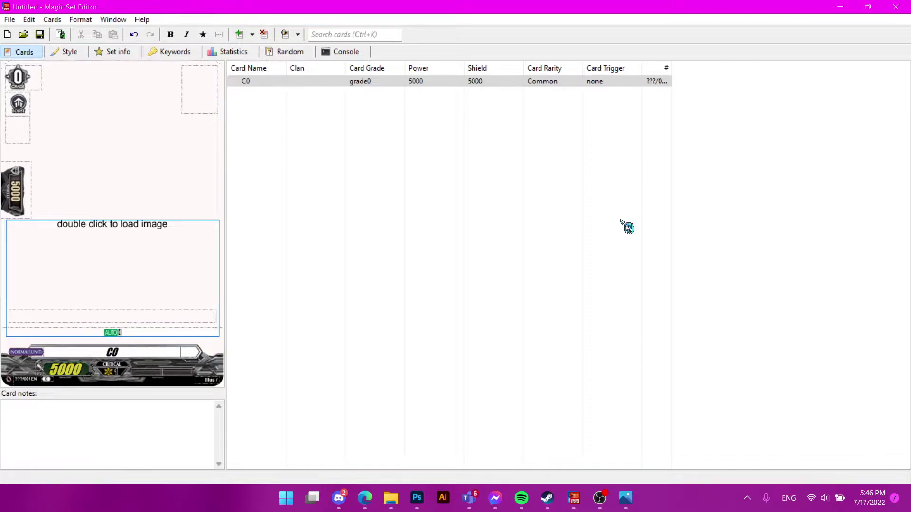
type("VC]")
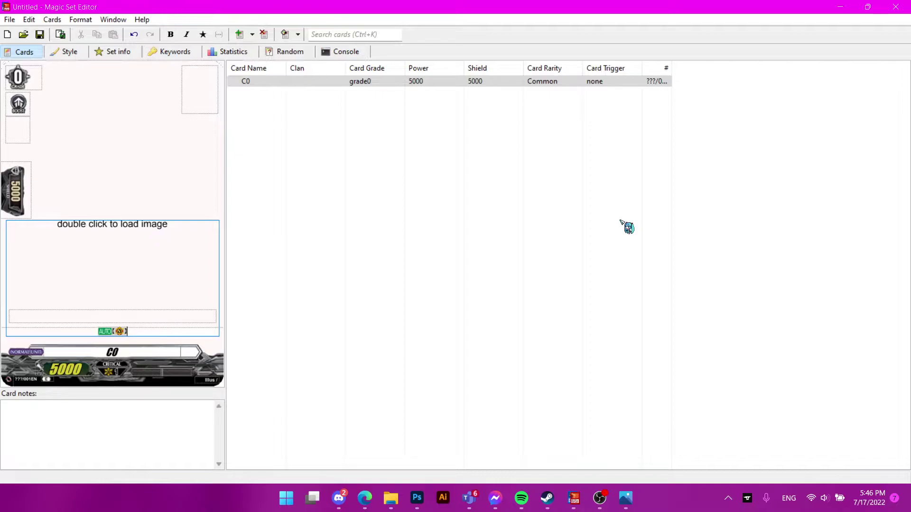
type(":When this u")
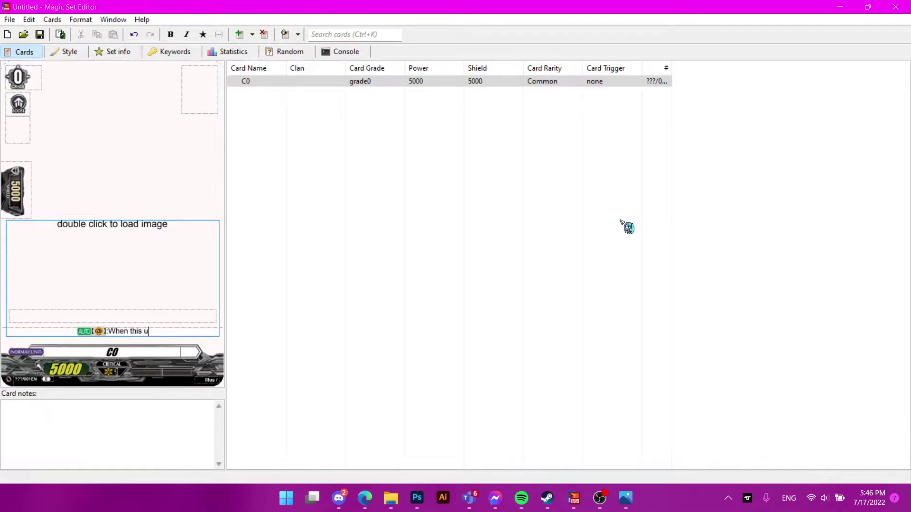
type("nit is attacke")
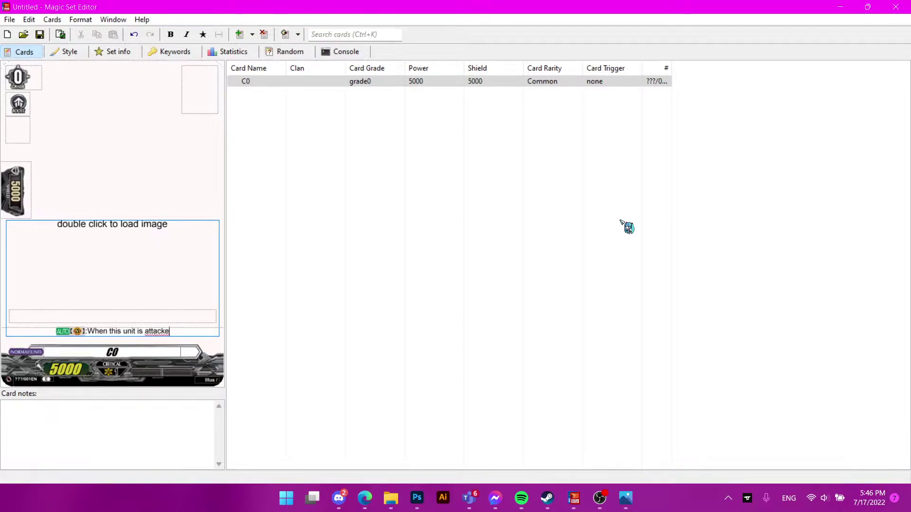
type("d")
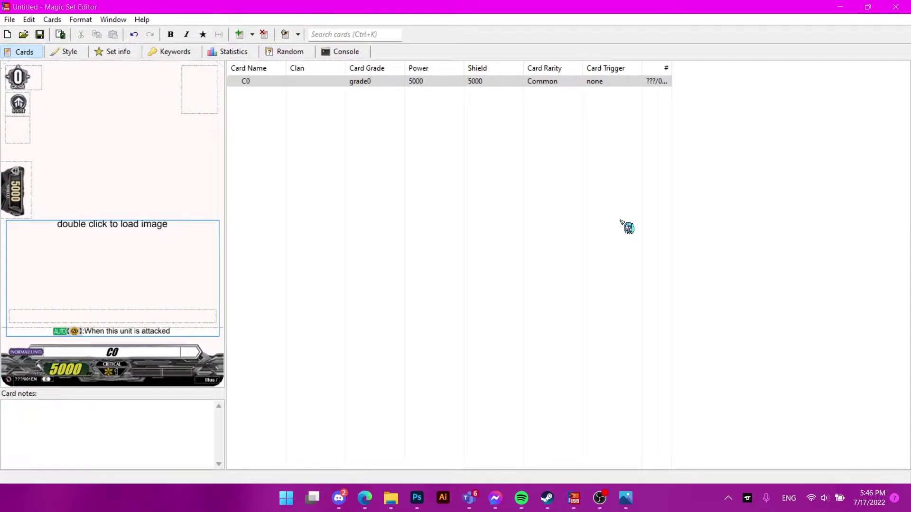
key("BackSpace")
key("BackSpace")
key("BackSpace")
key("BackSpace")
key("BackSpace")
key("BackSpace")
key("BackSpace")
key("BackSpace")
key("BackSpace")
key("BackSpace")
key("BackSpace")
key("BackSpace")
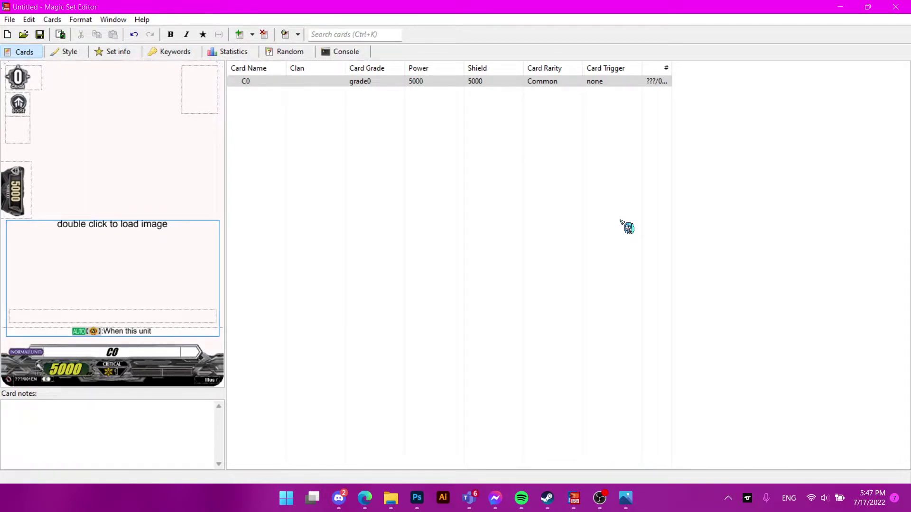
type("attacks")
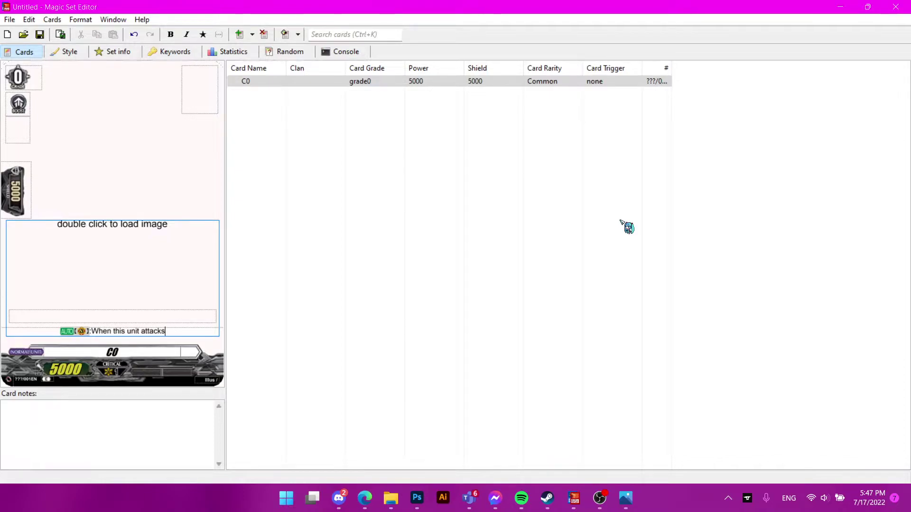
type(", C")
key("shift+Left")
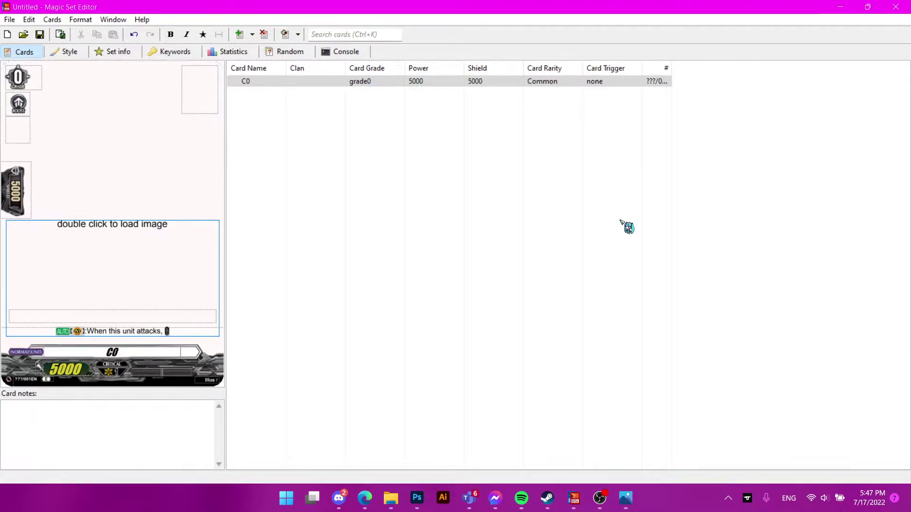
type("(")
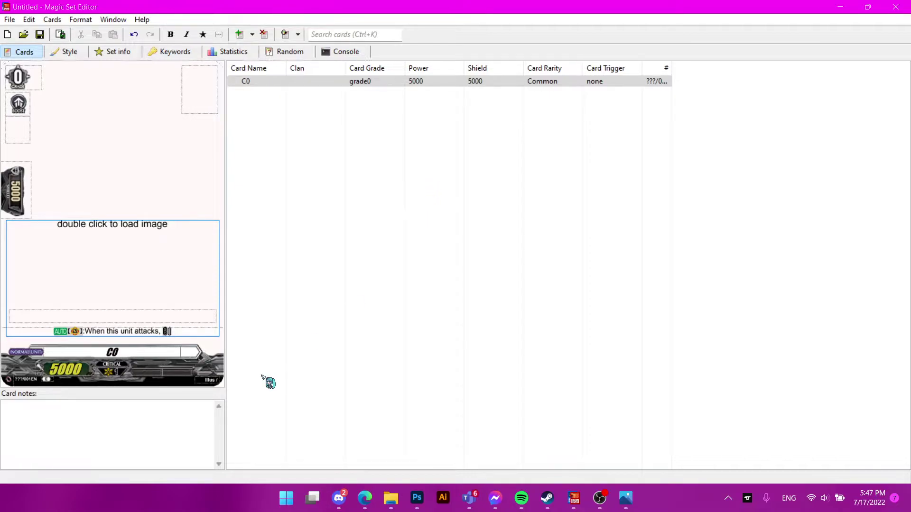
left_click(401, 294)
Step: Set the card's grade to Grade3
left_click(39, 76)
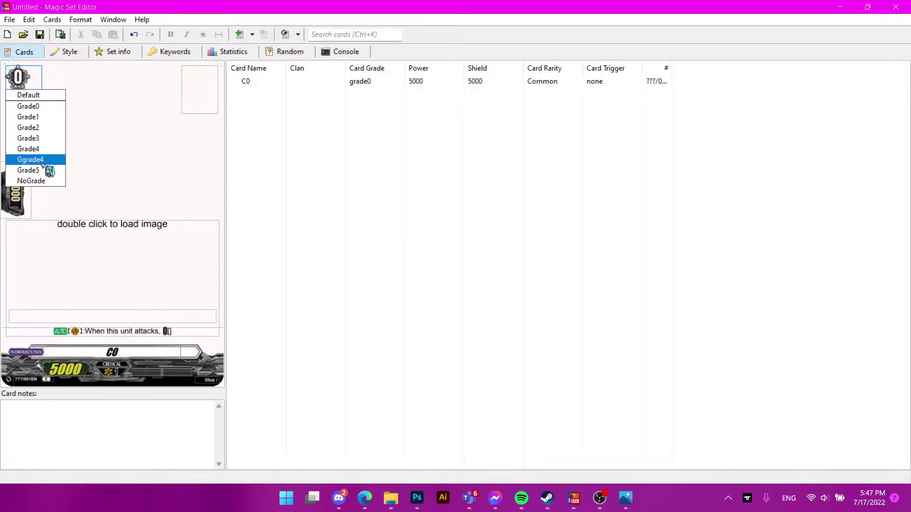
left_click(46, 138)
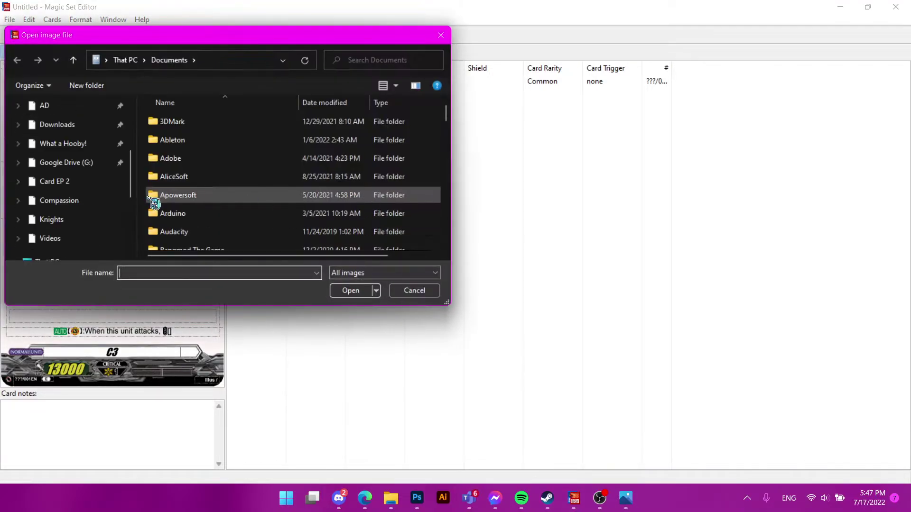
scroll(92, 184, "down", 5)
scroll(92, 183, "up", 3)
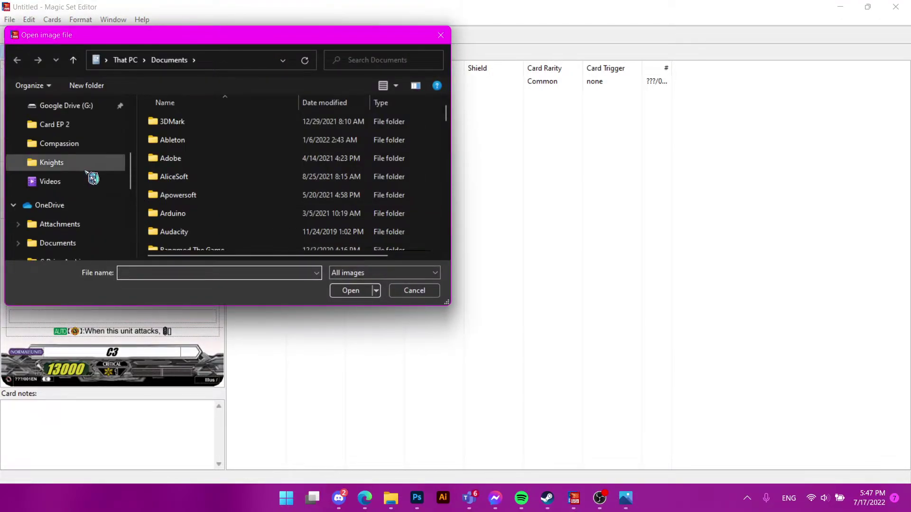
Step: Load the blonde girl with butterflies artwork from Card EP 2, crop it and accept
left_click(87, 125)
scroll(381, 196, "down", 1)
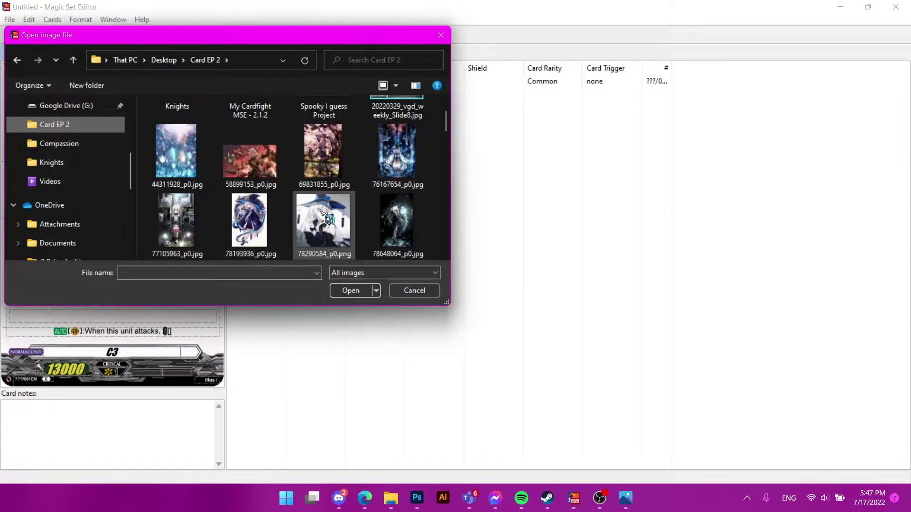
scroll(332, 199, "down", 3)
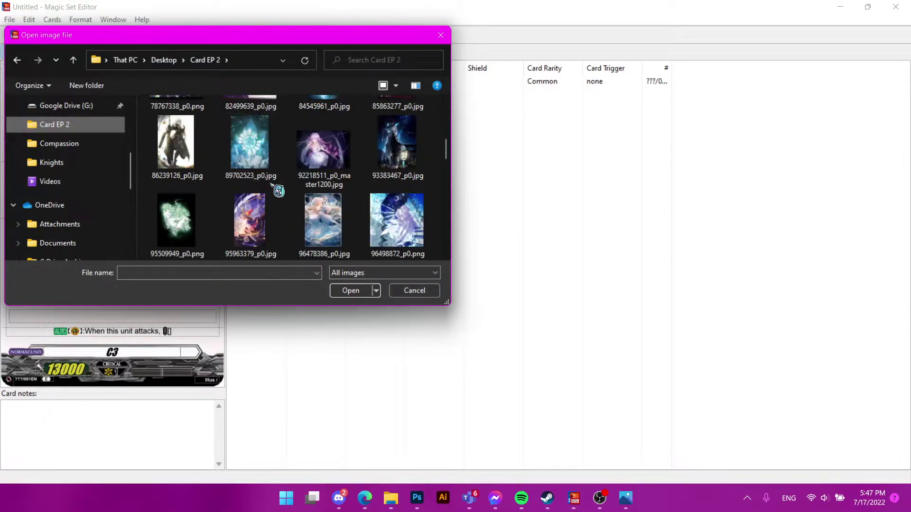
left_click(338, 224)
double_click(338, 225)
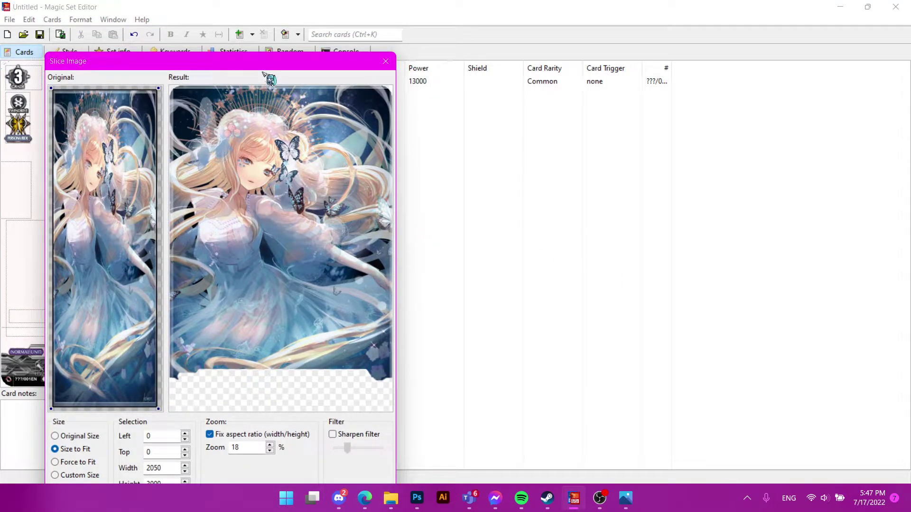
left_click_drag(268, 64, 460, 38)
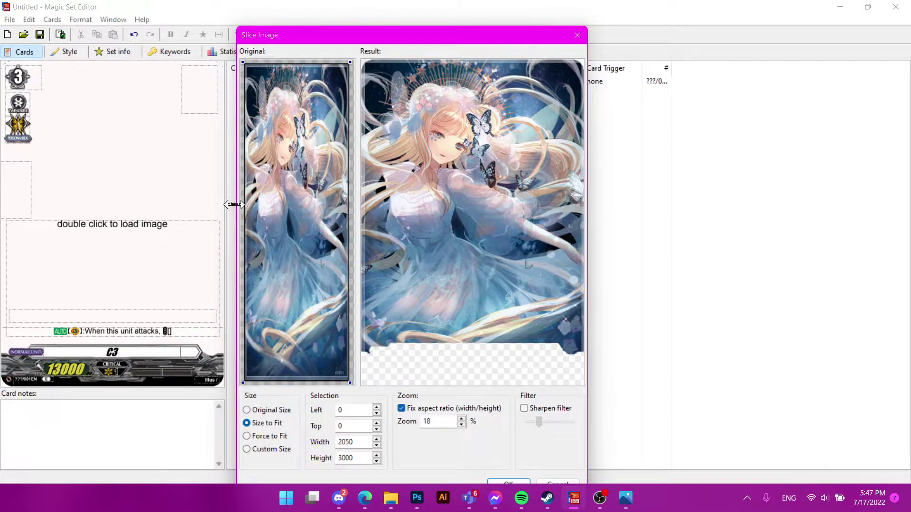
left_click_drag(235, 204, 102, 204)
left_click_drag(217, 182, 207, 177)
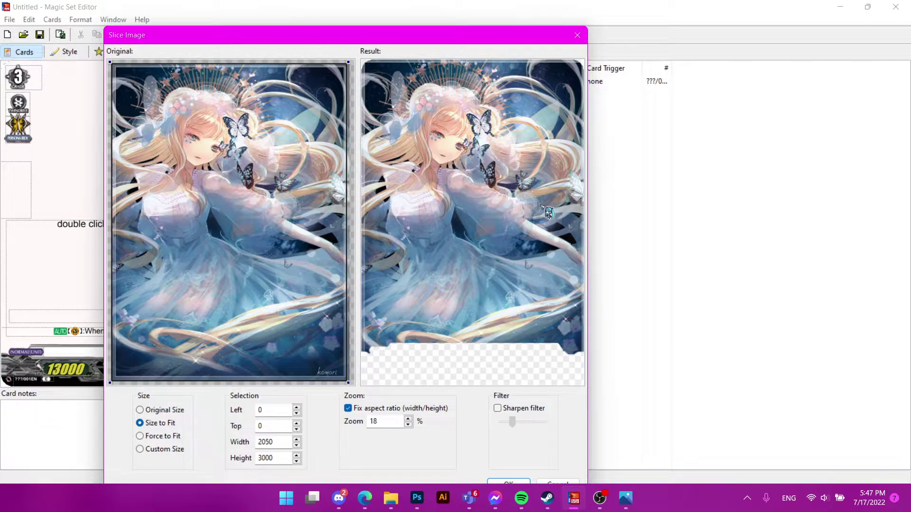
left_click_drag(501, 41, 482, 17)
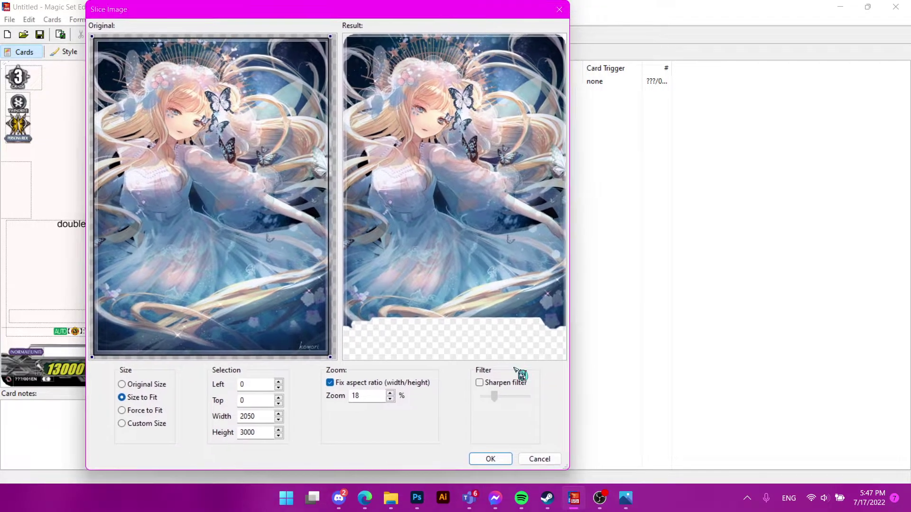
left_click(498, 461)
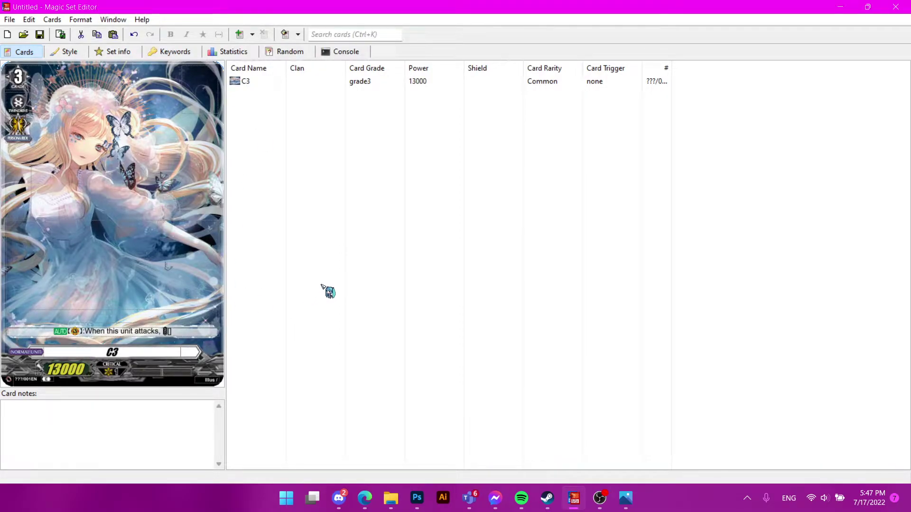
left_click(626, 507)
scroll(799, 317, "up", 3)
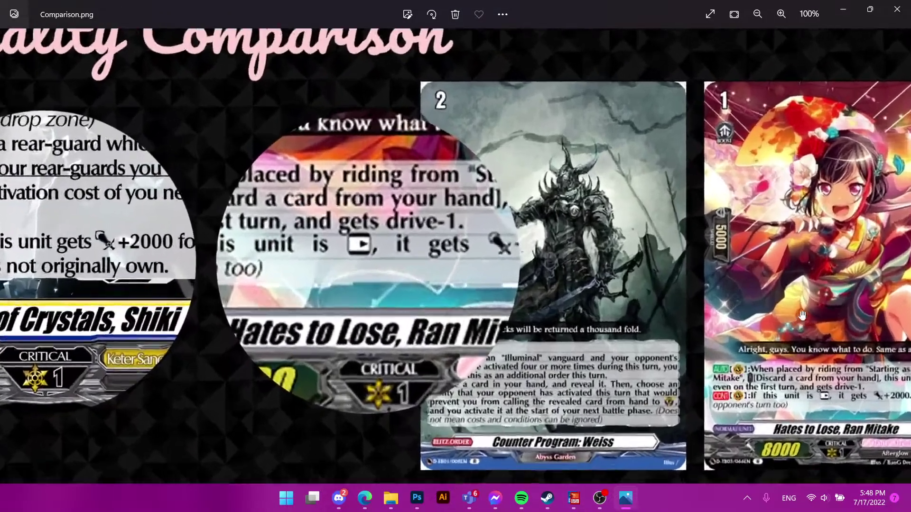
scroll(801, 316, "up", 3)
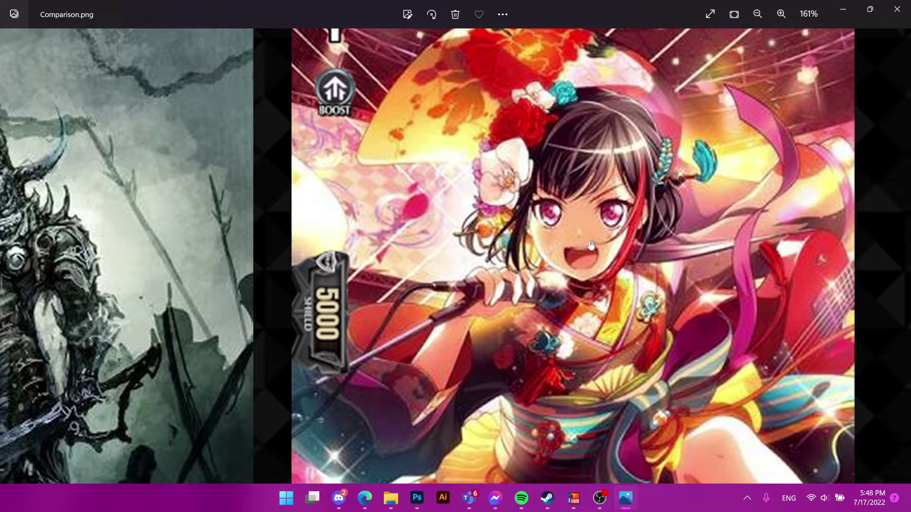
scroll(597, 239, "down", 5)
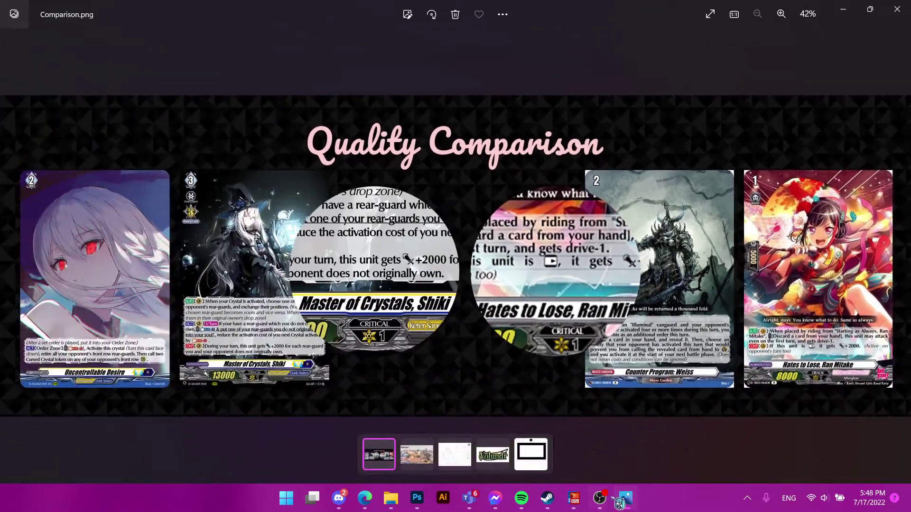
left_click(627, 498)
Step: Look through the card type and race lists without changing anything
left_click(182, 373)
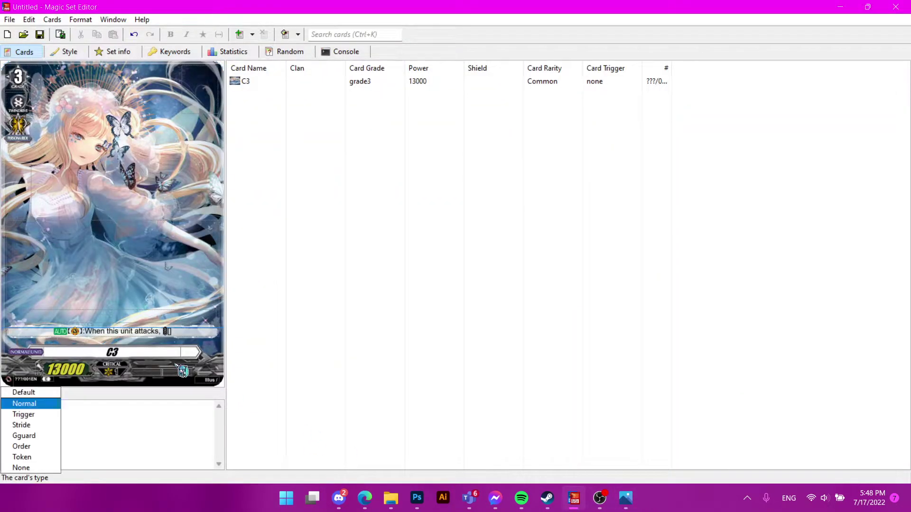
left_click(172, 374)
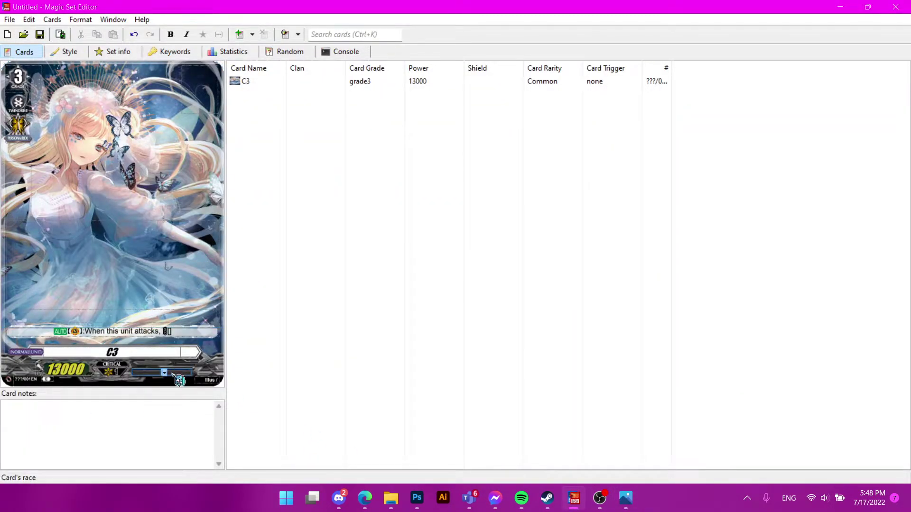
left_click(174, 374)
mouse_move(173, 383)
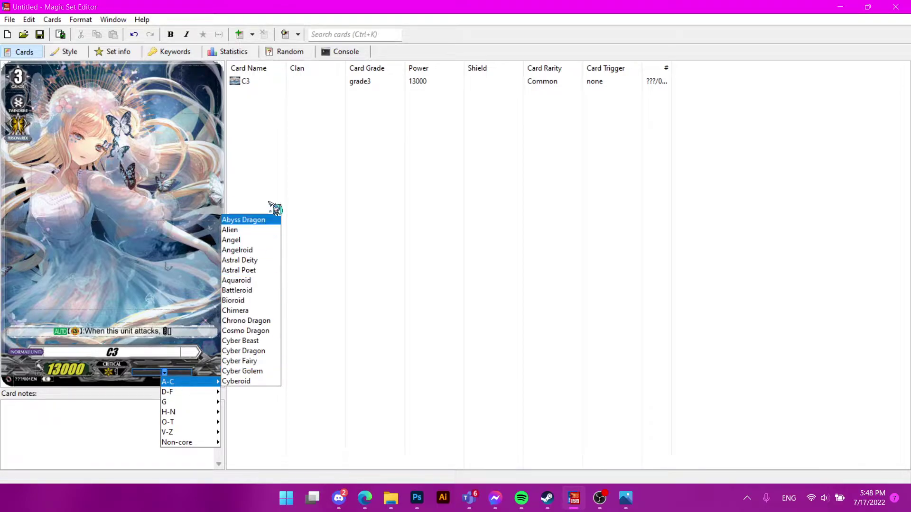
left_click(274, 208)
left_click(166, 370)
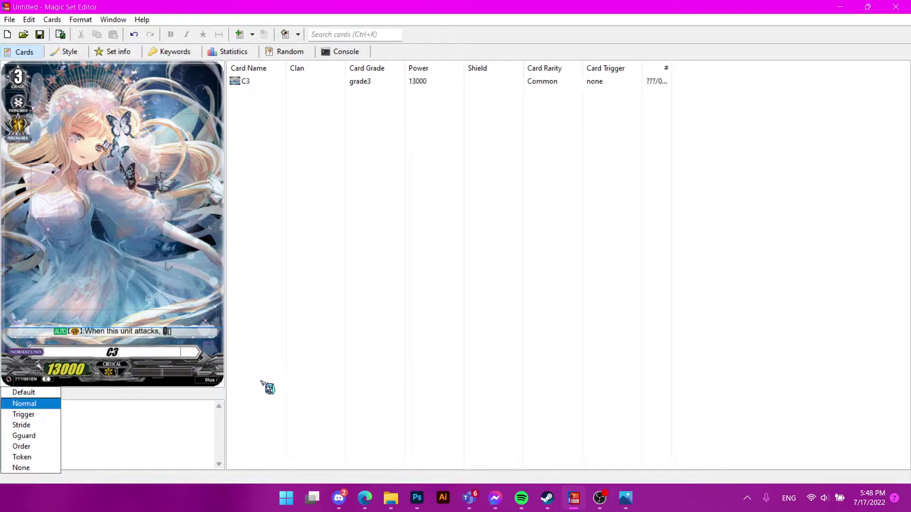
left_click(359, 392)
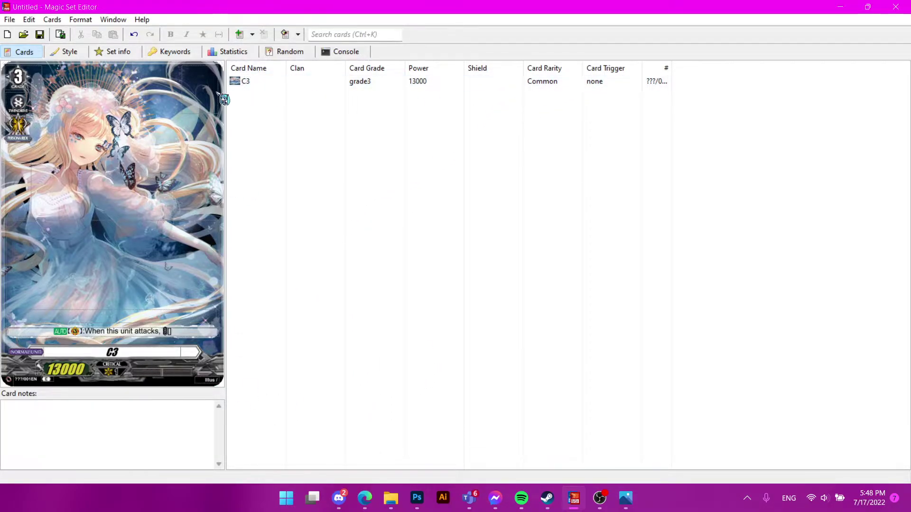
Step: Add a second blank card to the set below C3
left_click(311, 84)
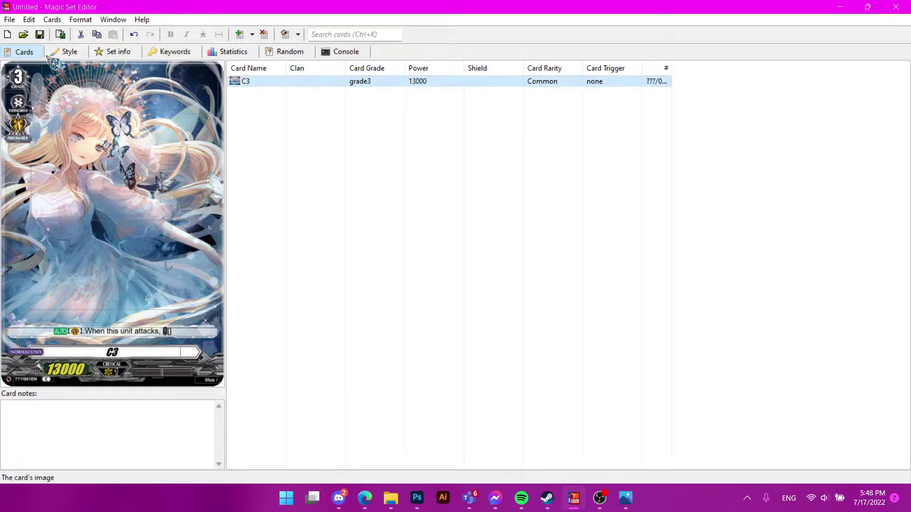
left_click(18, 21)
mouse_move(52, 19)
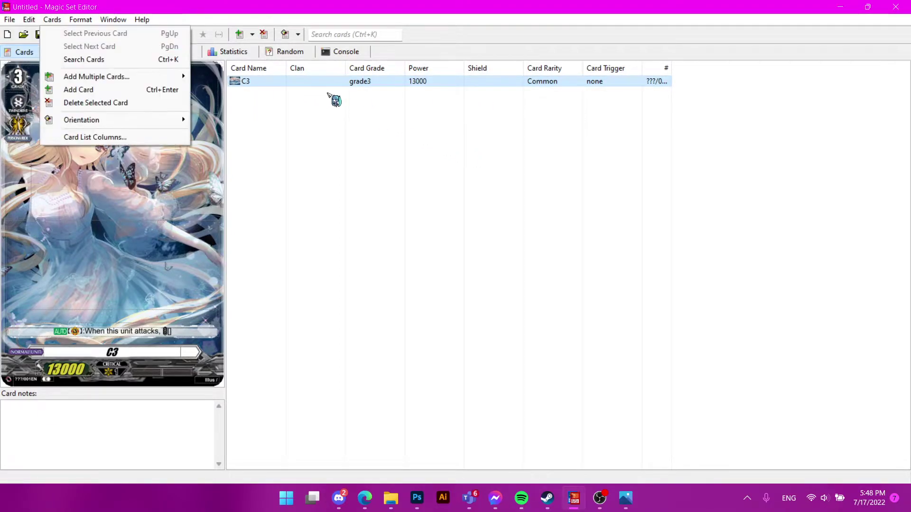
right_click(398, 122)
left_click(470, 173)
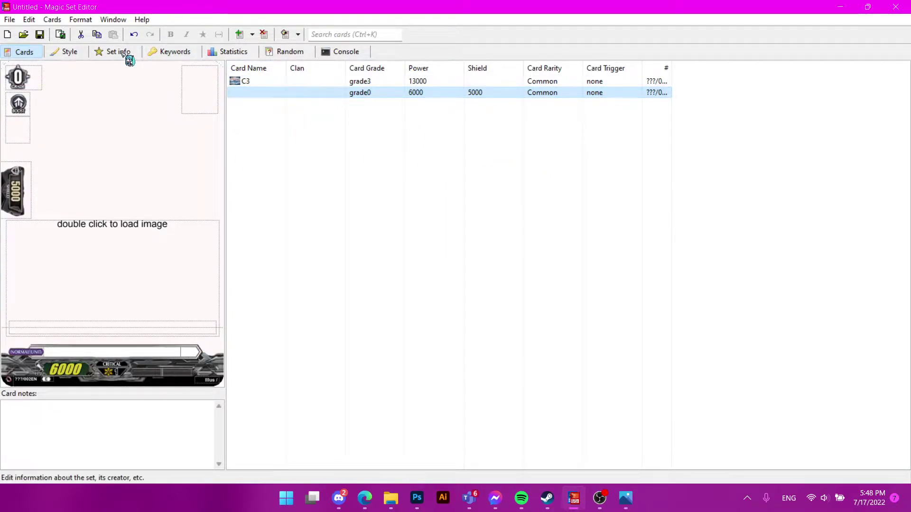
Step: Browse the Help, Window and Format menus
left_click(142, 20)
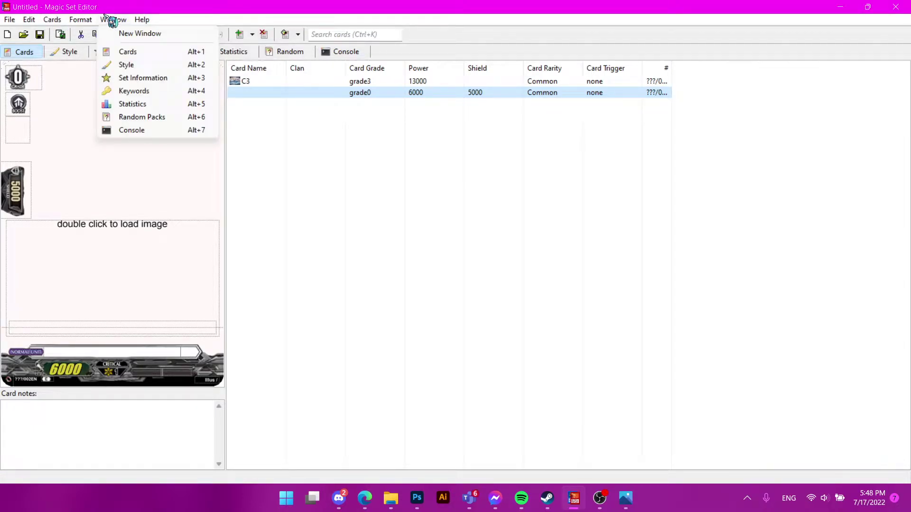
left_click(76, 22)
left_click(74, 20)
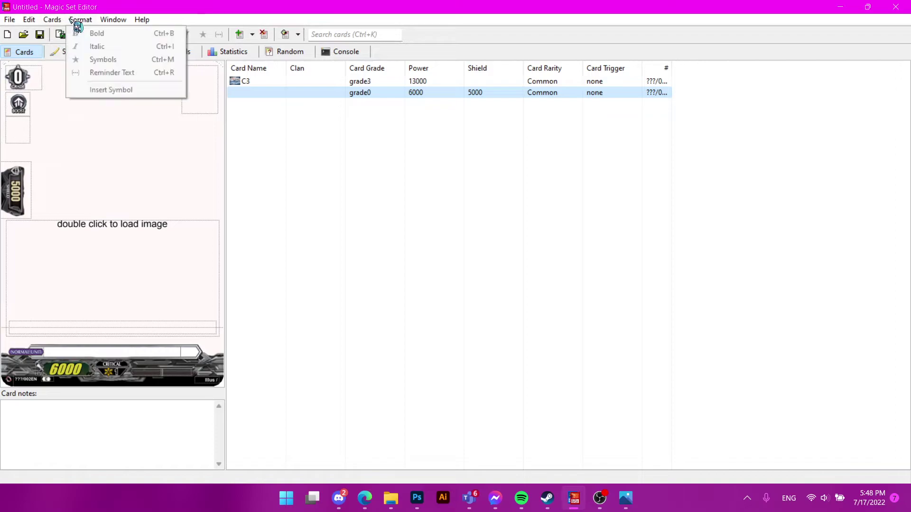
mouse_move(53, 21)
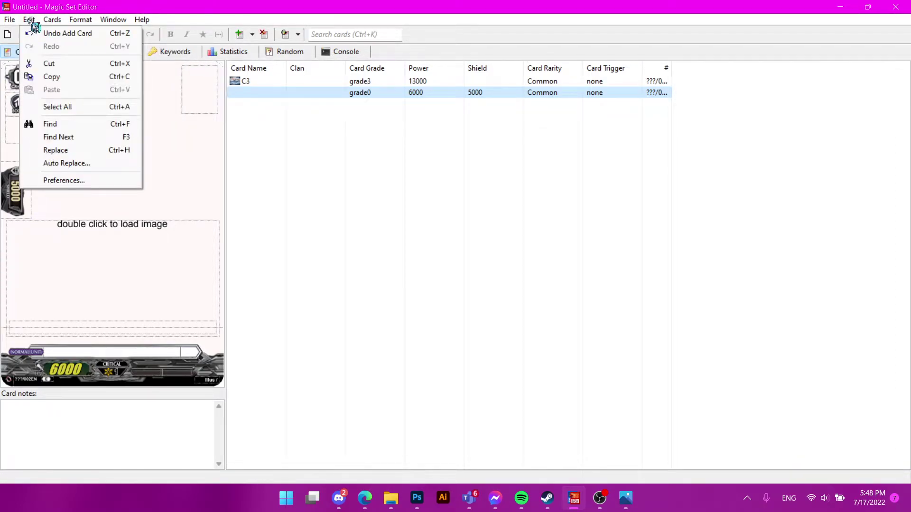
Step: Open Edit > Auto Replace, centre it, and scroll through shortcuts like ONATK → When it attacks
left_click(62, 164)
left_click_drag(143, 69, 462, 92)
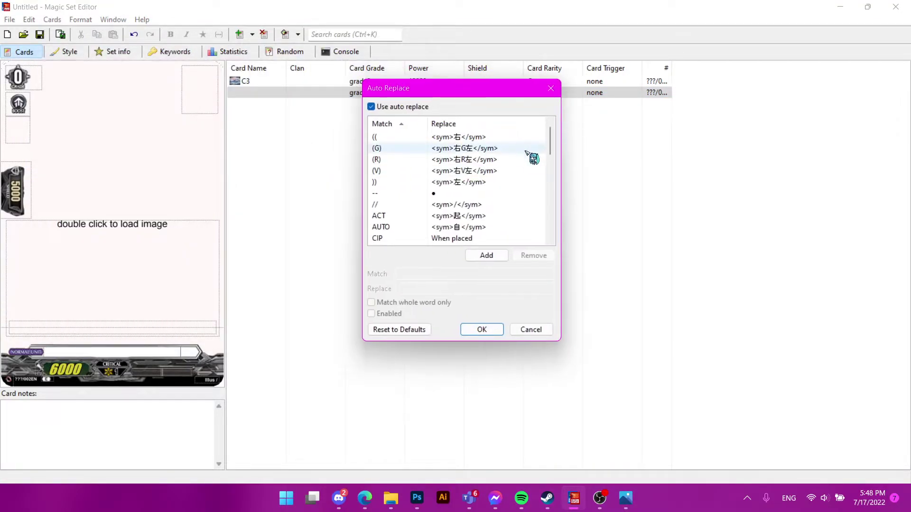
scroll(531, 156, "down", 1)
scroll(534, 161, "up", 1)
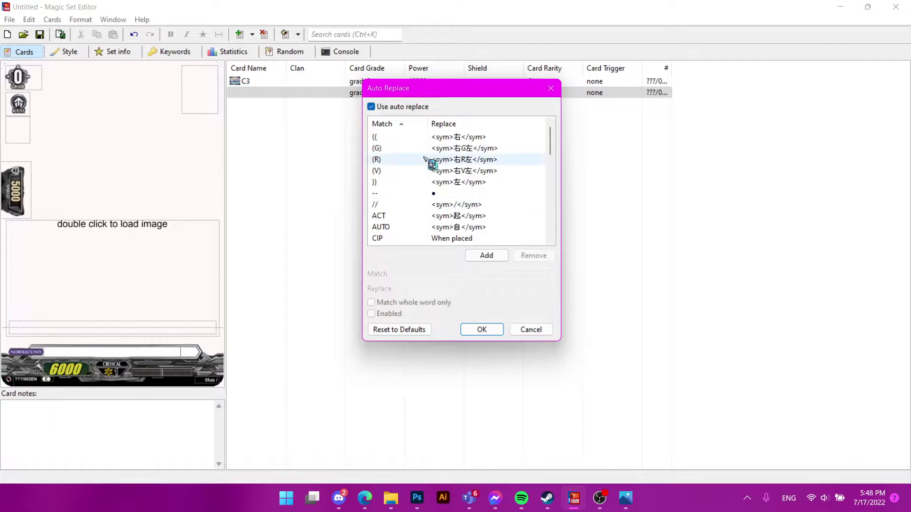
scroll(432, 164, "down", 5)
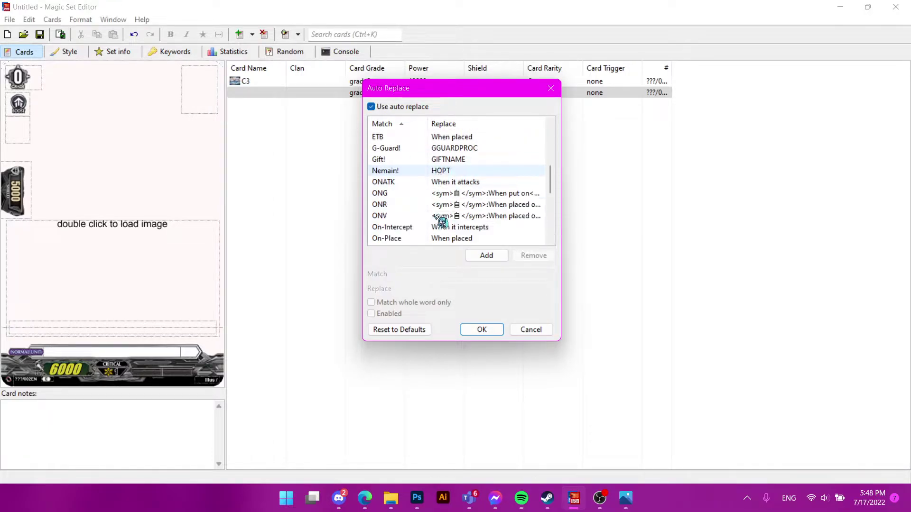
scroll(422, 194, "down", 4)
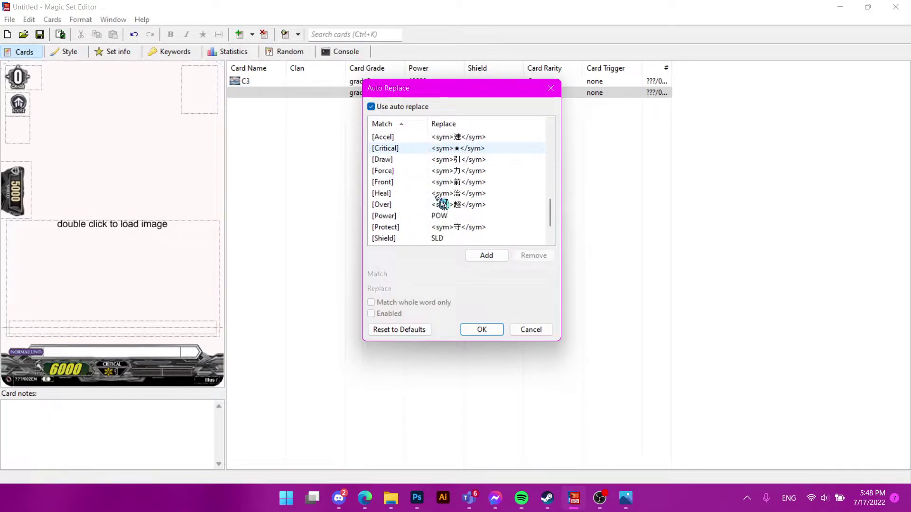
scroll(439, 199, "down", 3)
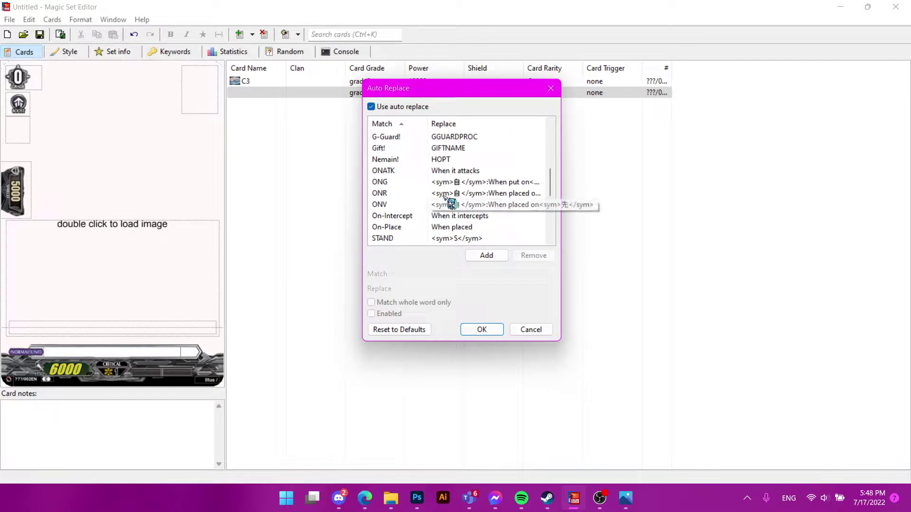
scroll(446, 201, "up", 10)
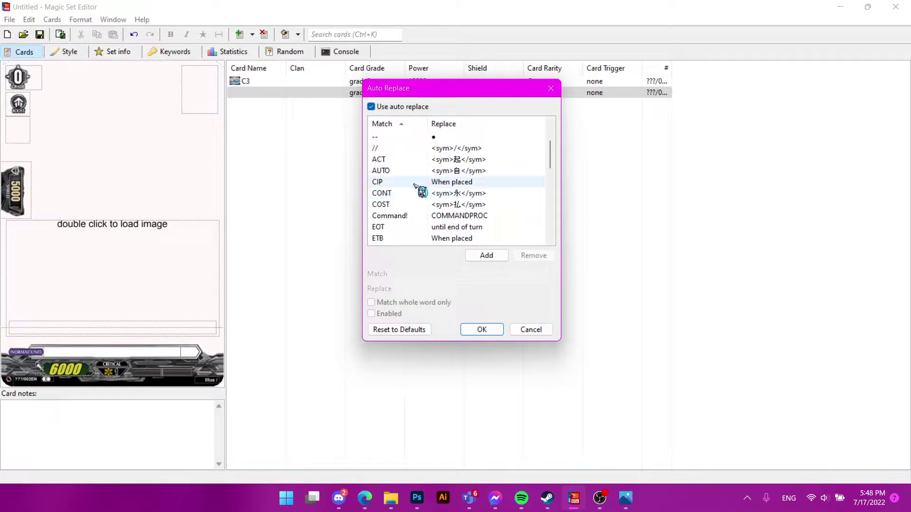
scroll(466, 191, "up", 2)
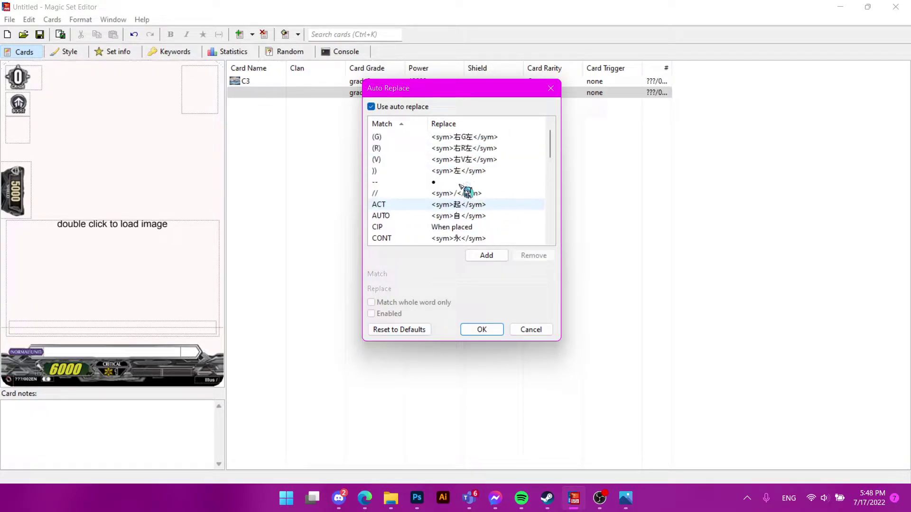
scroll(475, 192, "up", 1)
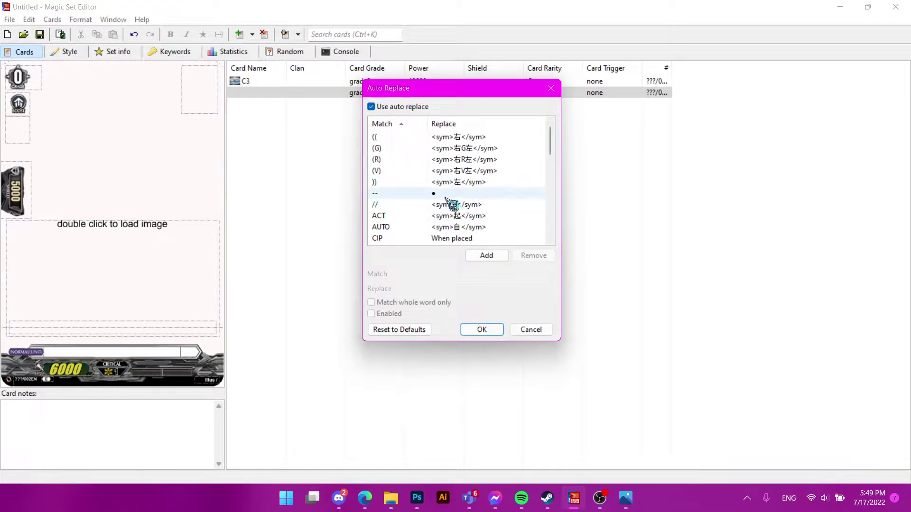
scroll(453, 195, "down", 4)
scroll(455, 187, "down", 2)
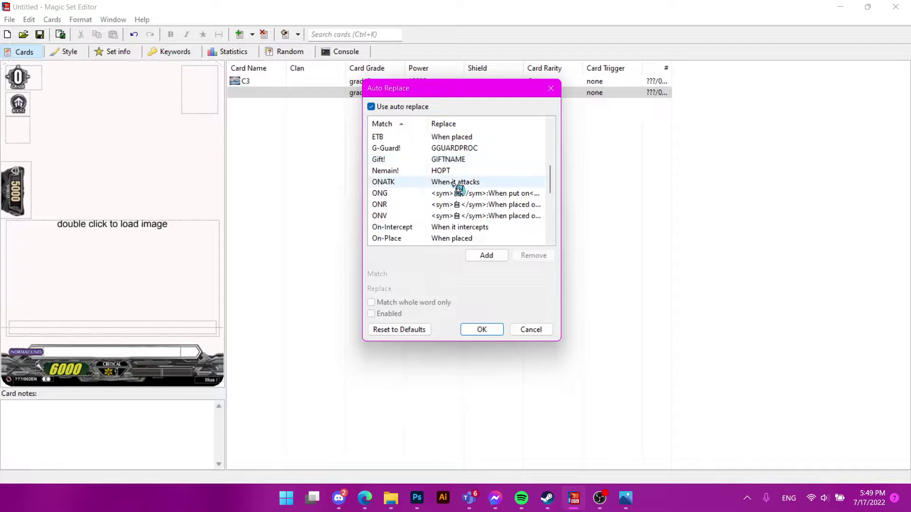
Step: Cancel the Auto Replace dialog without making changes
left_click(535, 332)
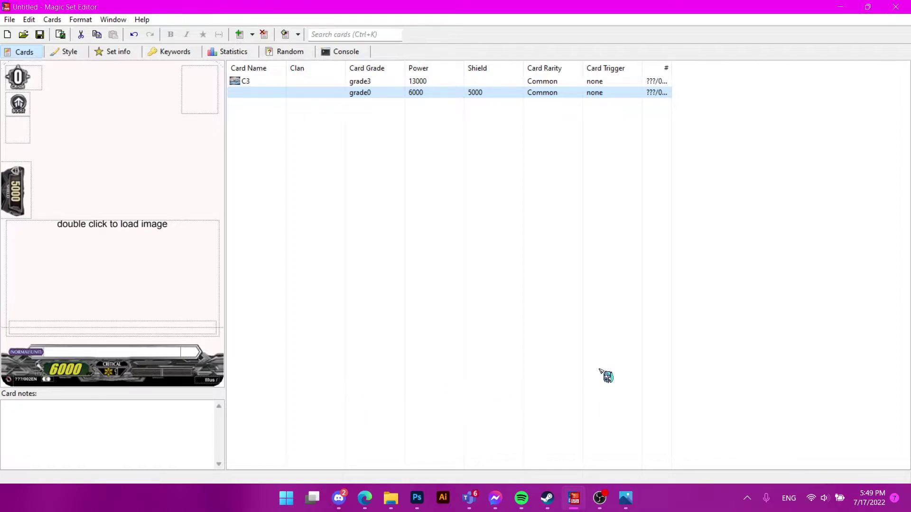
Step: Return to Comparison.png in Photos and zoom in on the Weiss and Ran Mitake card tops
left_click(625, 497)
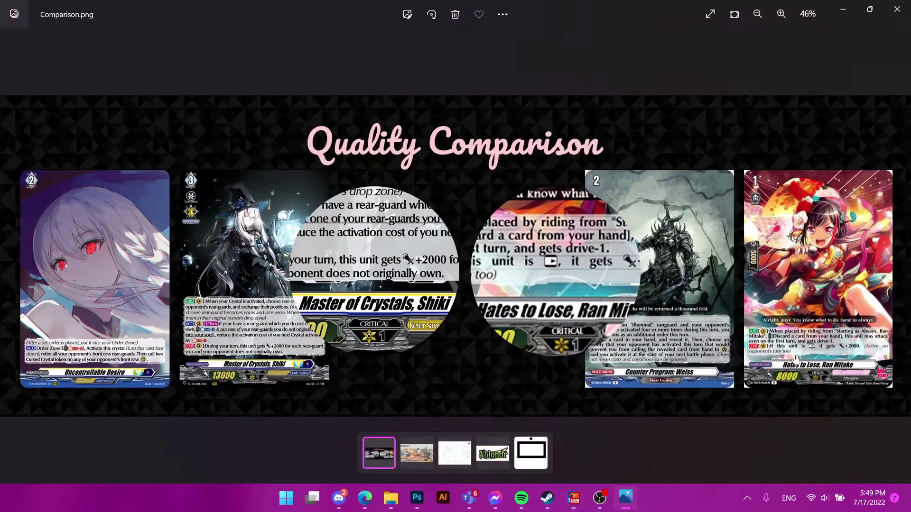
scroll(870, 430, "up", 5)
key("Right")
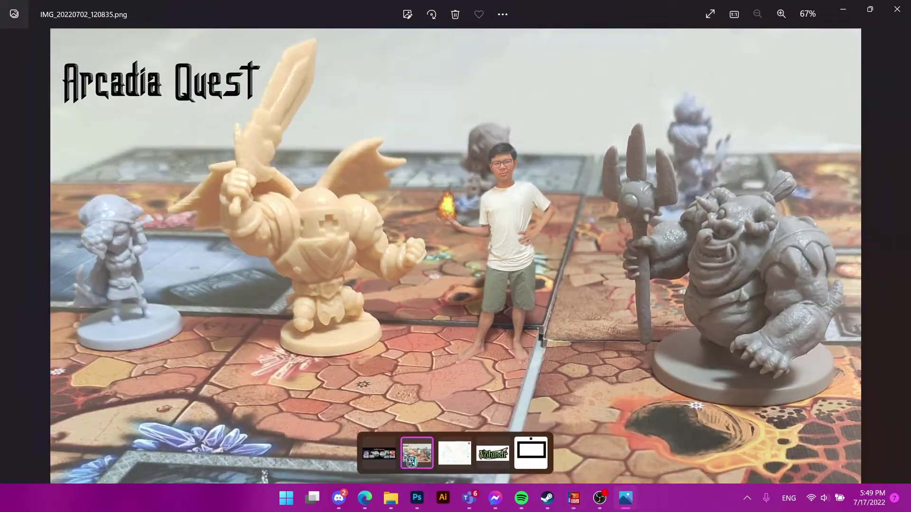
key("Left")
scroll(901, 370, "up", 4)
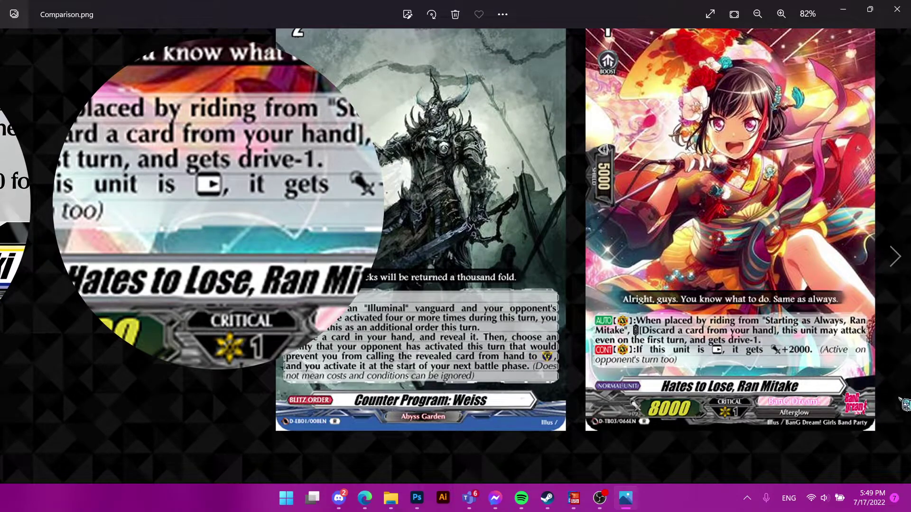
left_click_drag(877, 399, 886, 435)
scroll(833, 369, "up", 1)
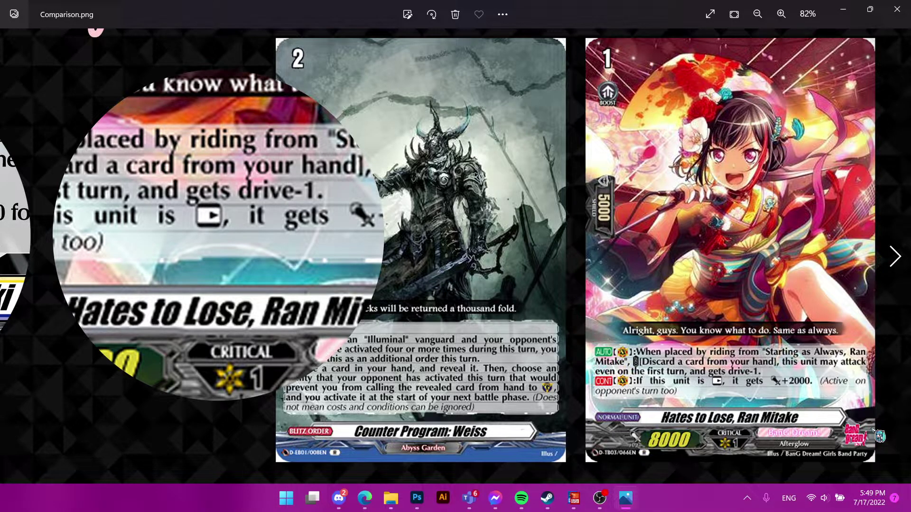
scroll(879, 435, "down", 4)
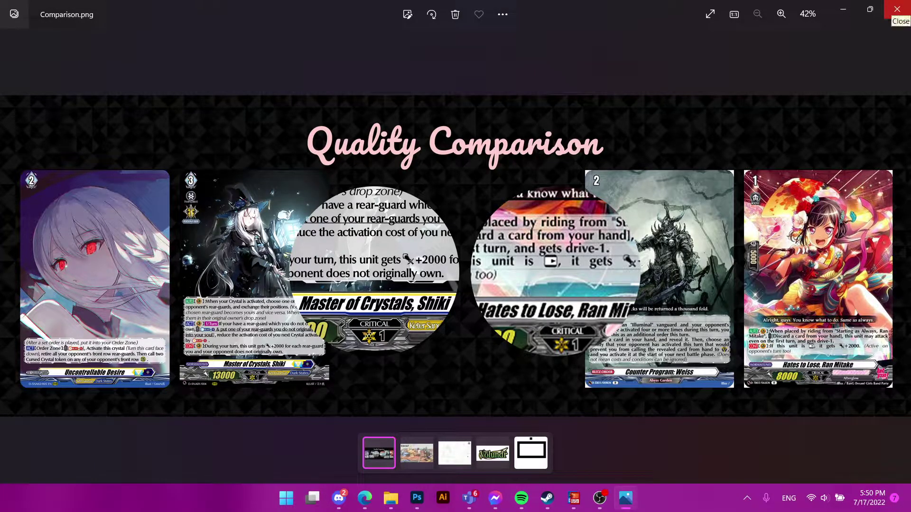
Step: Close the Windows Photos comparison viewer so Magic Set Editor's C3 set list is in front
left_click(897, 9)
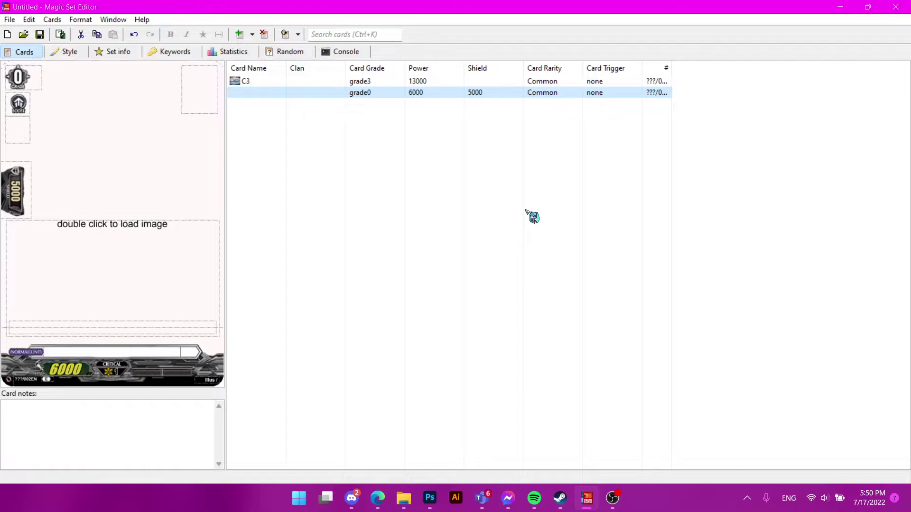
mouse_move(430, 498)
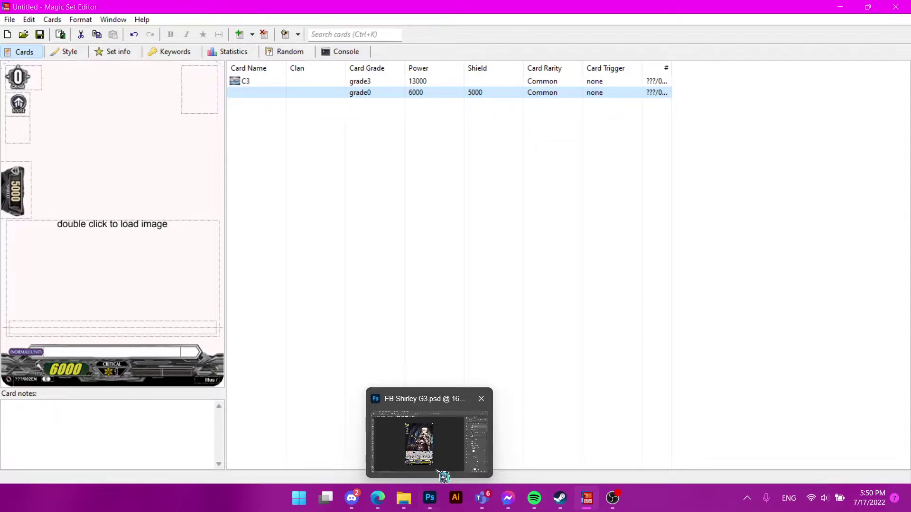
left_click(441, 430)
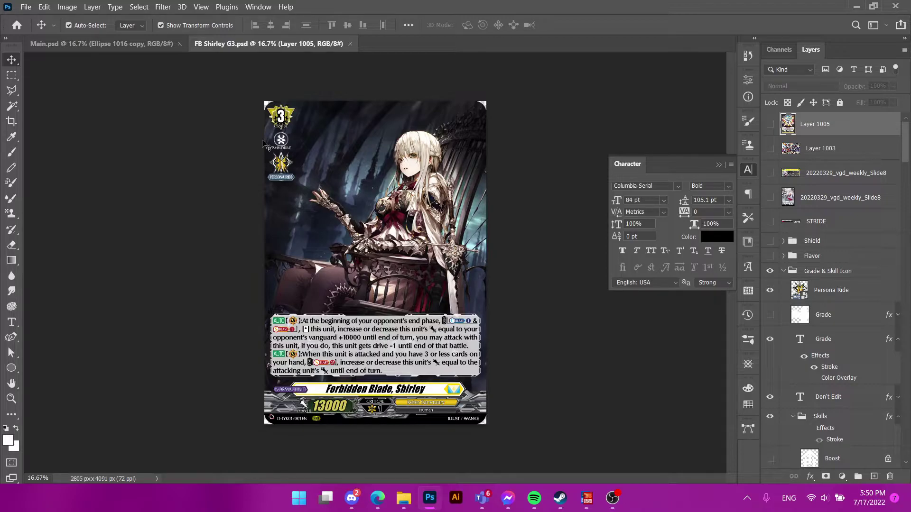
left_click(140, 44)
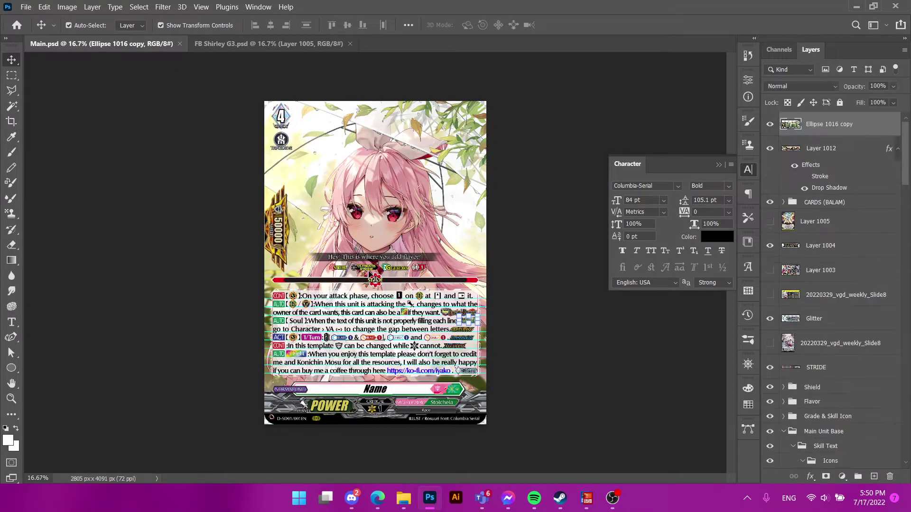
left_click(570, 363)
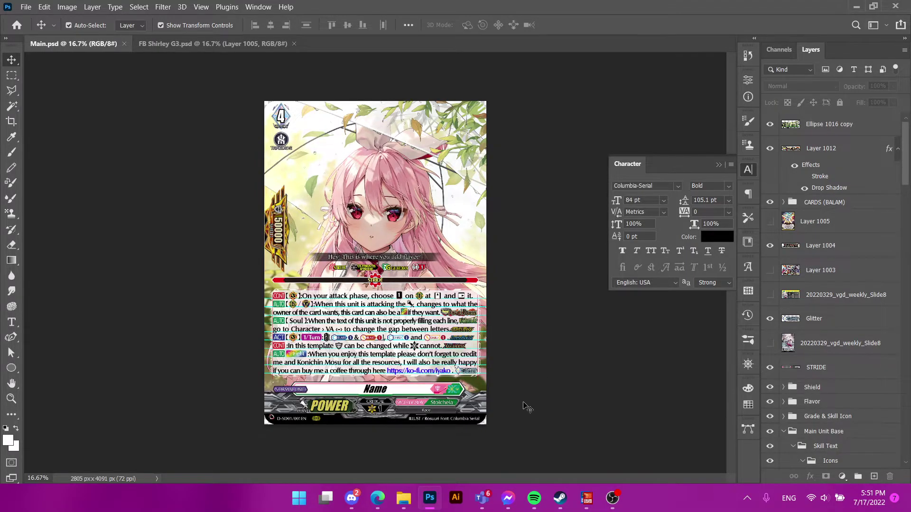
scroll(527, 408, "up", 1)
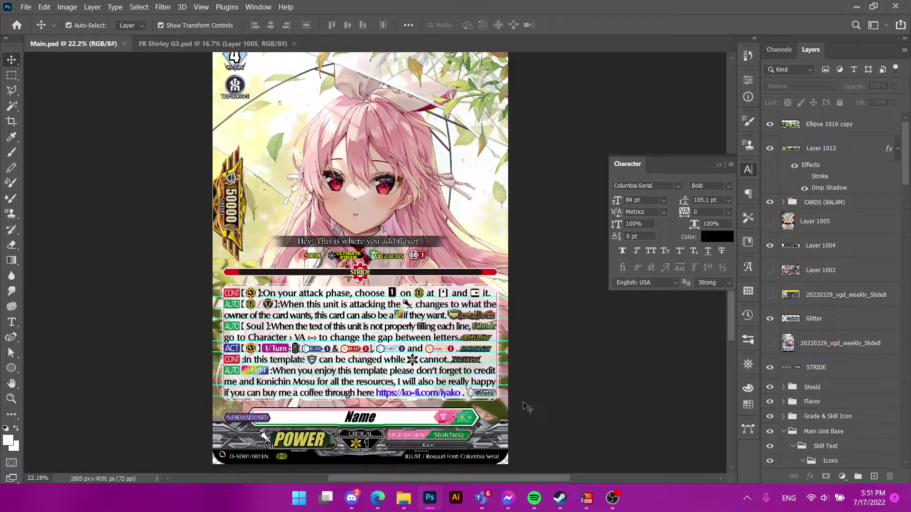
scroll(540, 382, "up", 1)
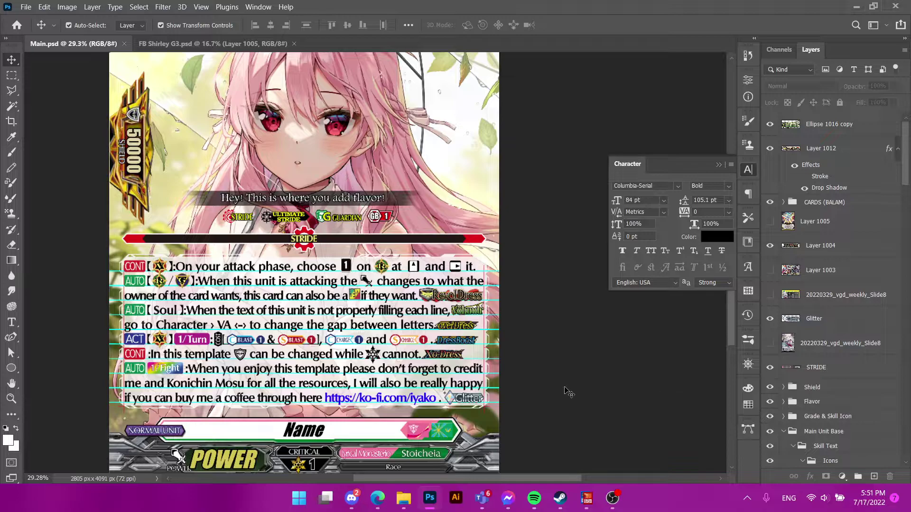
scroll(611, 379, "down", 1)
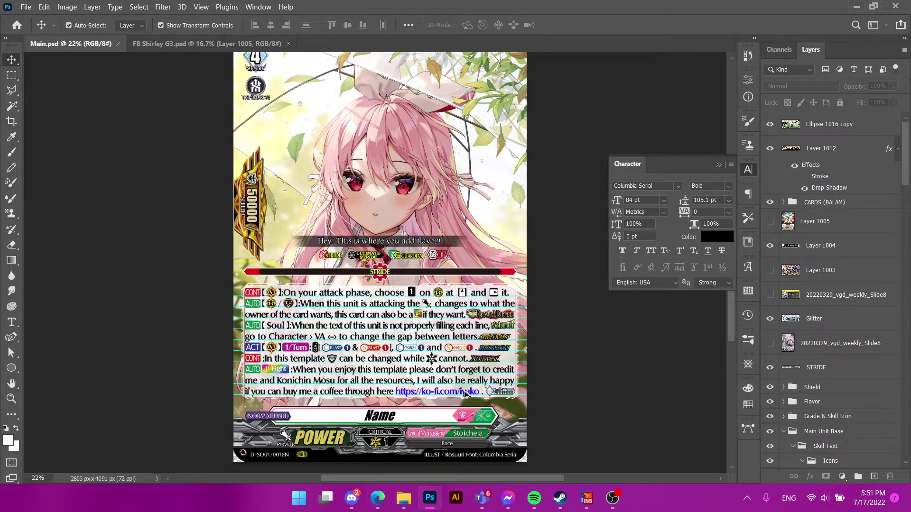
scroll(465, 394, "up", 3)
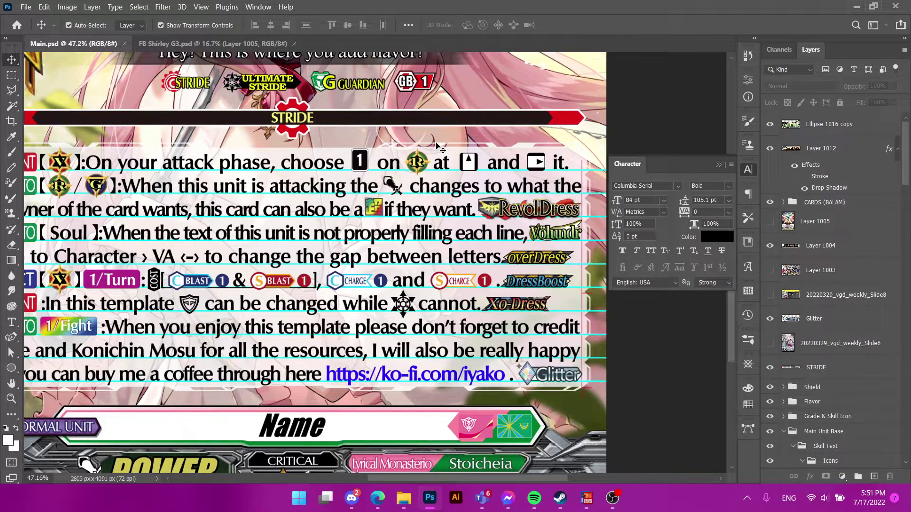
scroll(614, 317, "down", 2)
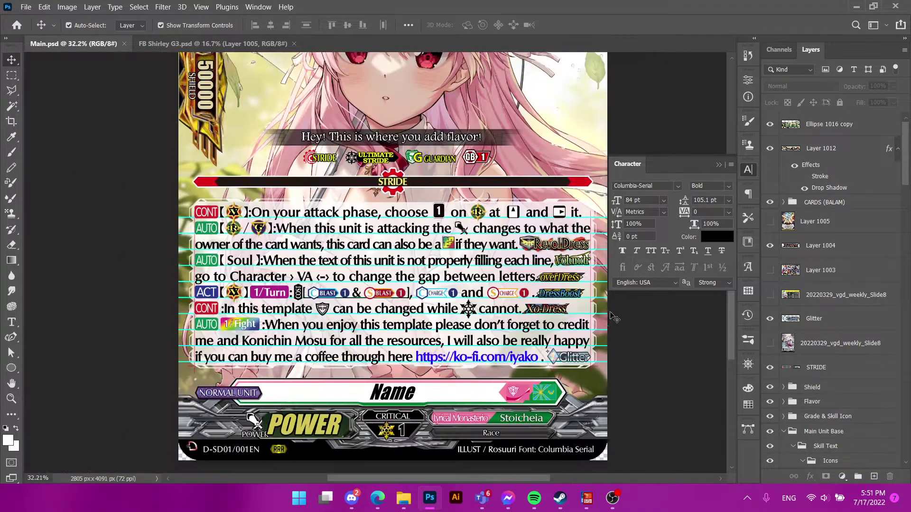
scroll(615, 317, "down", 3)
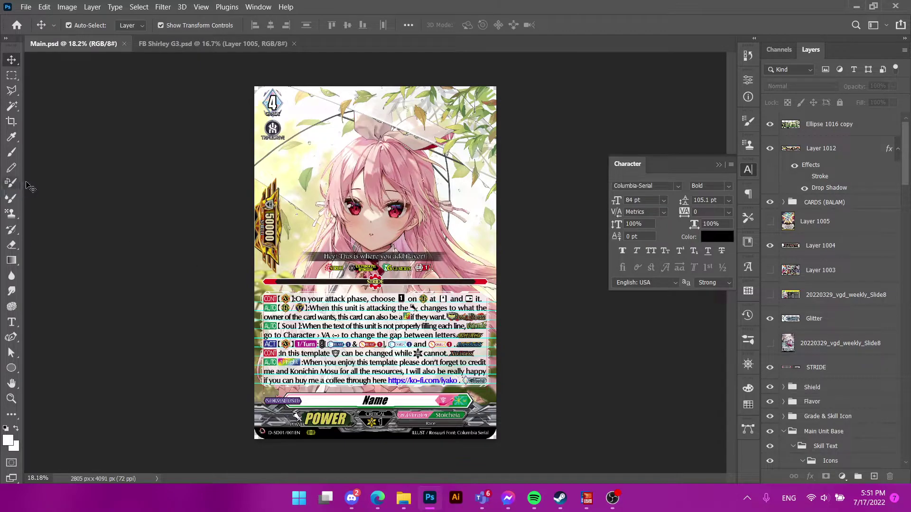
Step: Load photopea.com in a new Microsoft Edge tab
left_click(377, 498)
key("ctrl+t")
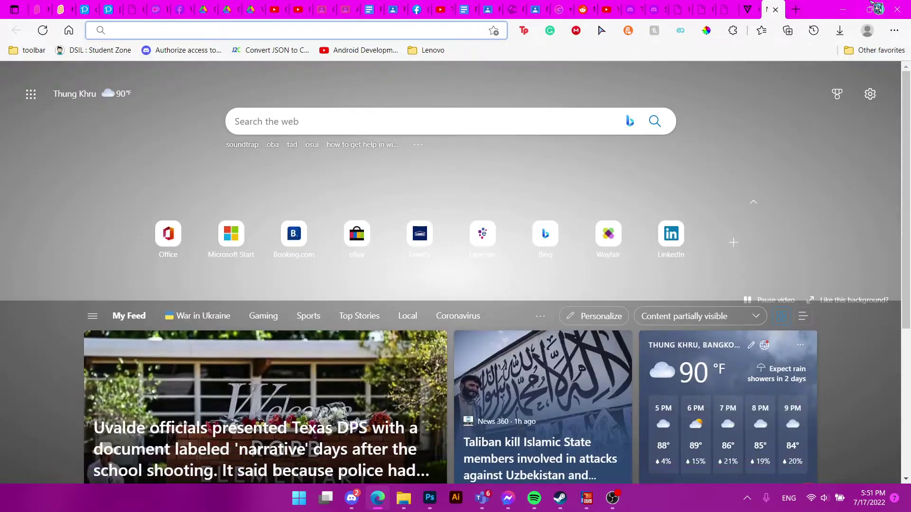
type("photopea.com")
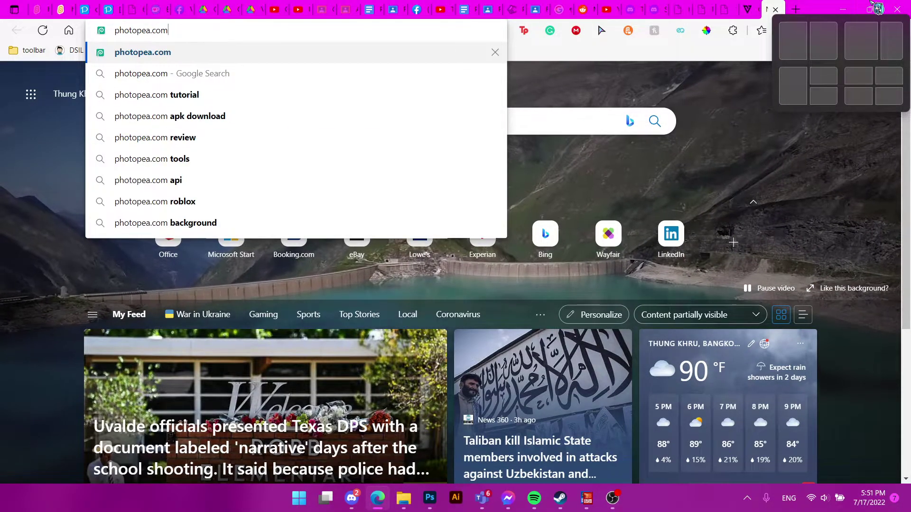
key("Return")
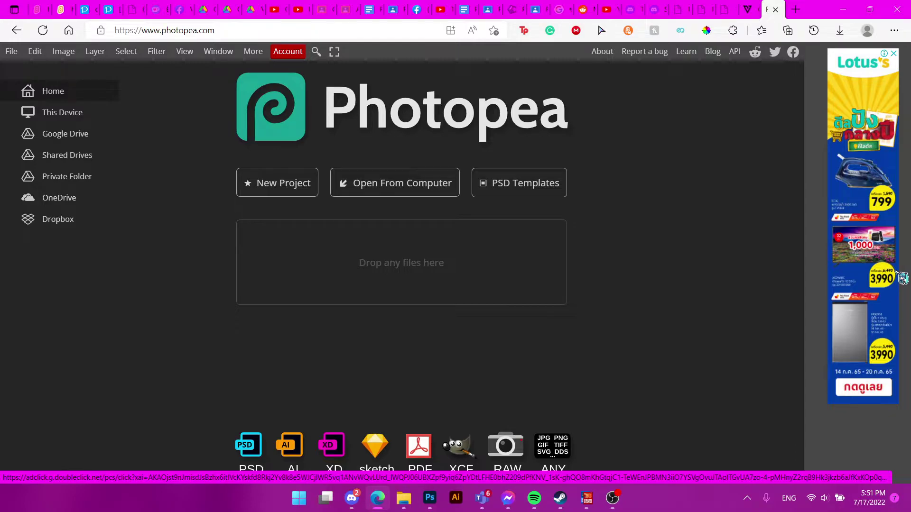
Step: Return to Main.psd in Photoshop and select the AUTO badge layers on the second and Soul lines
key("alt+Tab")
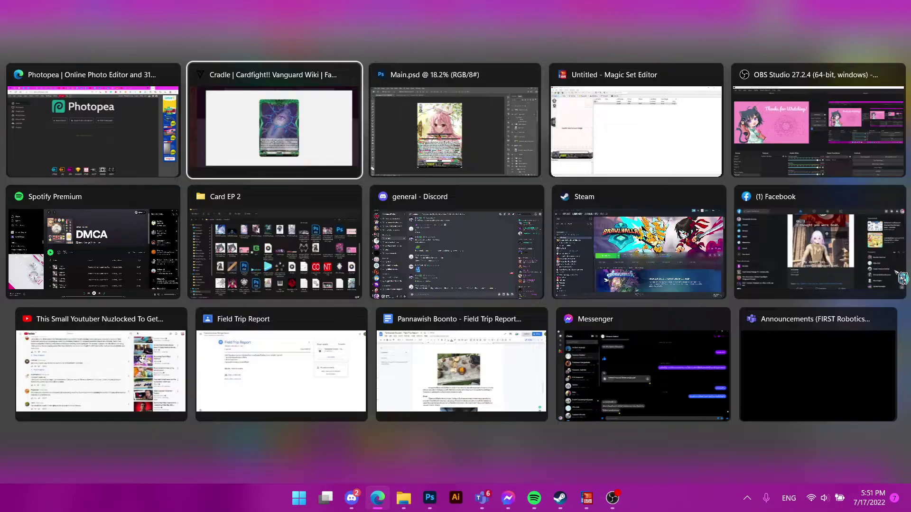
key("alt+Tab")
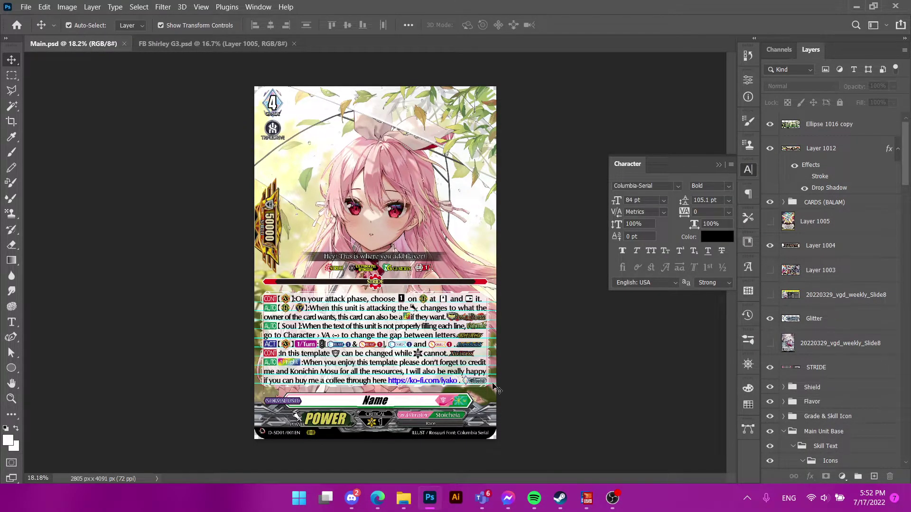
scroll(304, 316, "up", 10)
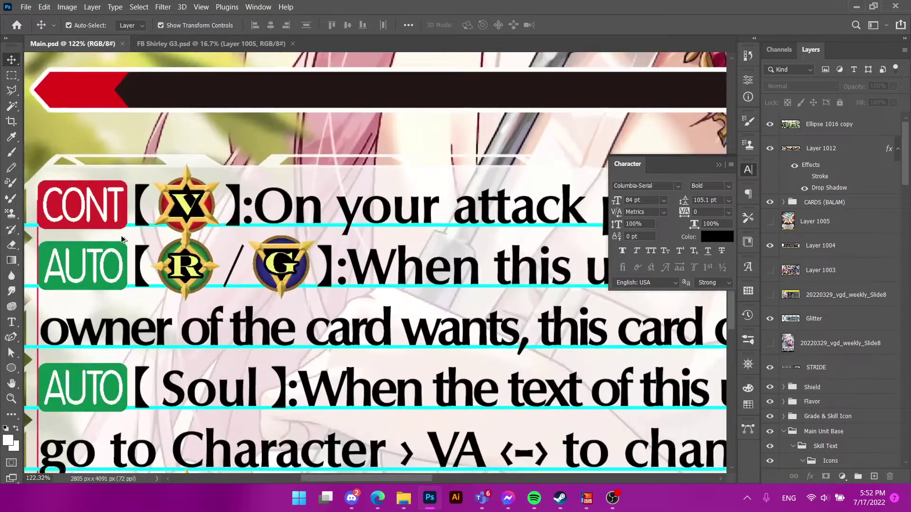
left_click(121, 244)
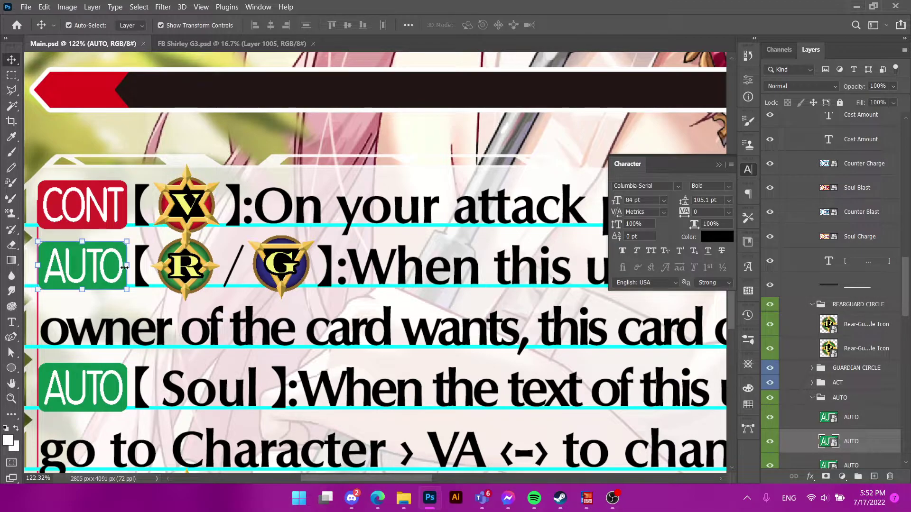
left_click(106, 390)
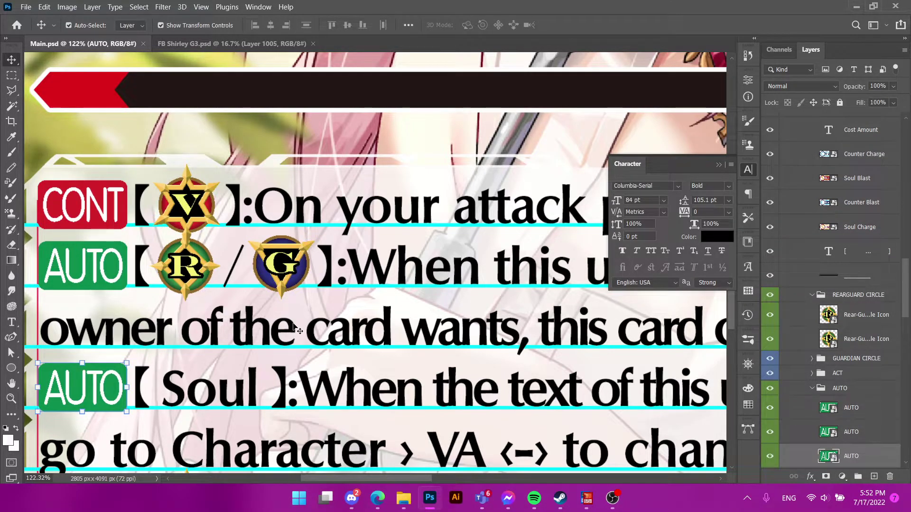
Step: Check the bracket text layers around the V icon and AUTO line, then the RevolDress icon layer
left_click(141, 192)
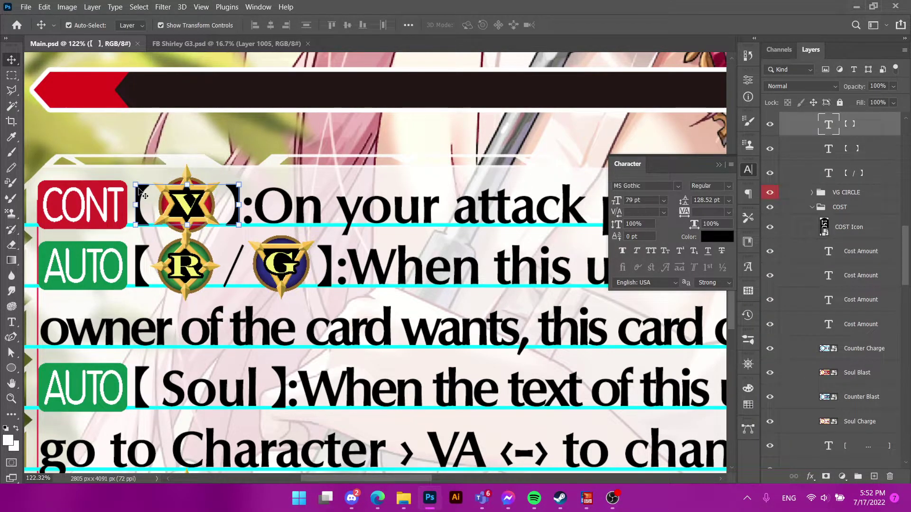
left_click(299, 257)
scroll(602, 346, "down", 5)
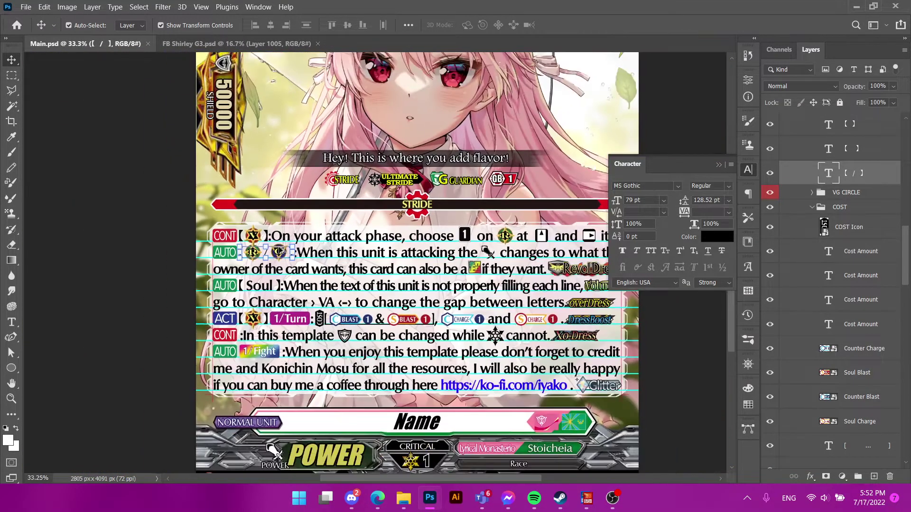
left_click(602, 346)
scroll(304, 218, "up", 4)
scroll(527, 275, "down", 2)
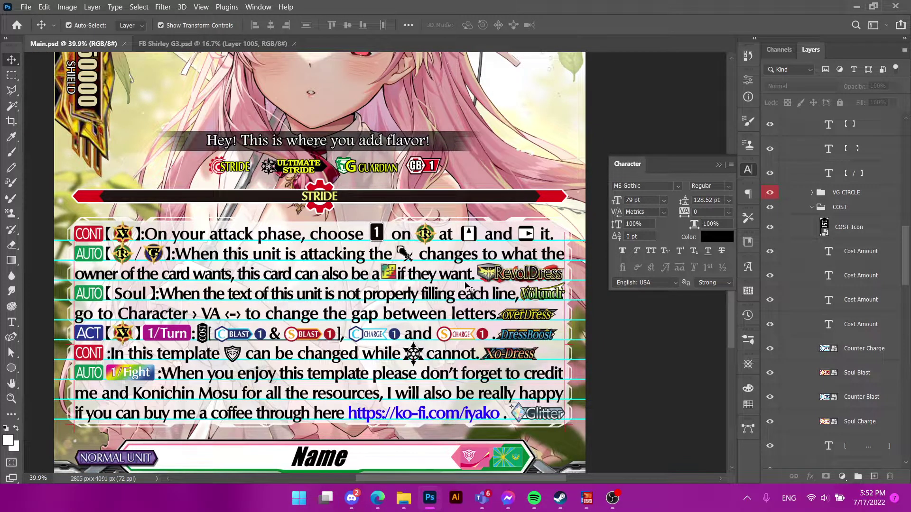
left_click(516, 280)
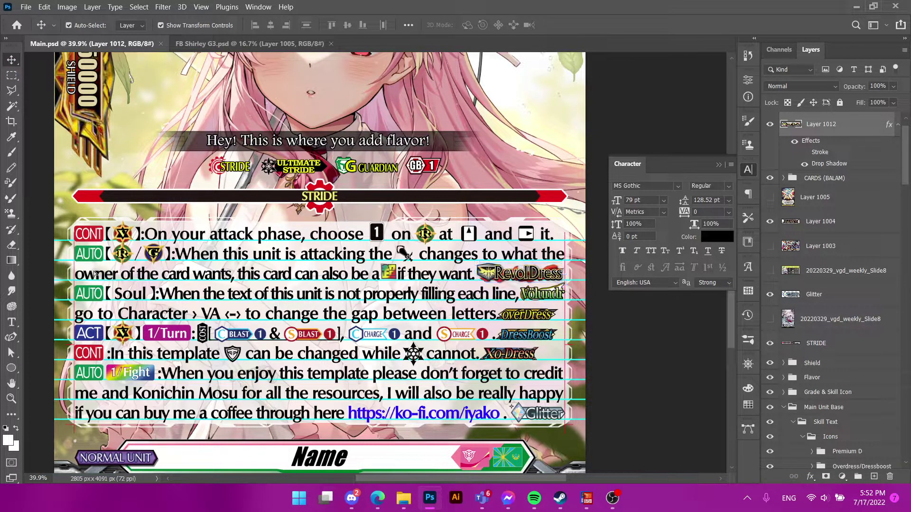
key("ctrl")
left_click_drag(613, 274, 176, 275)
left_click_drag(104, 280, 137, 274)
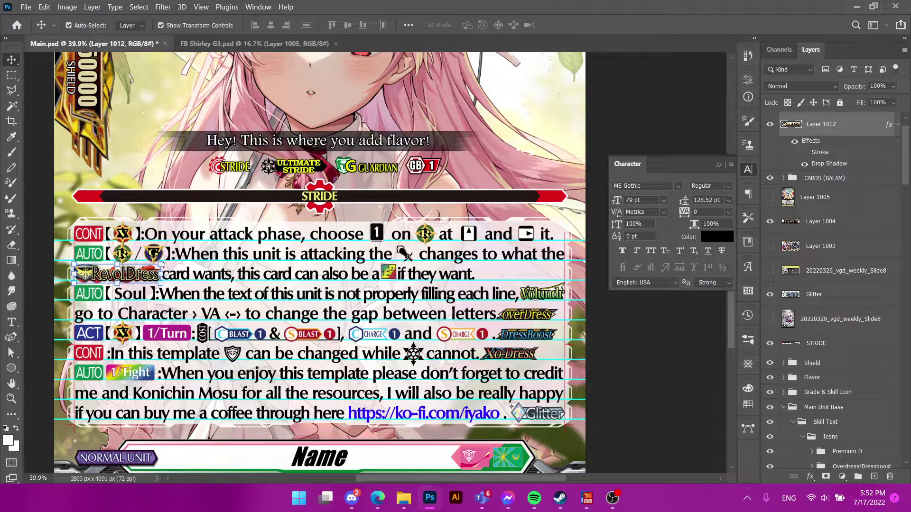
scroll(55, 309, "up", 5)
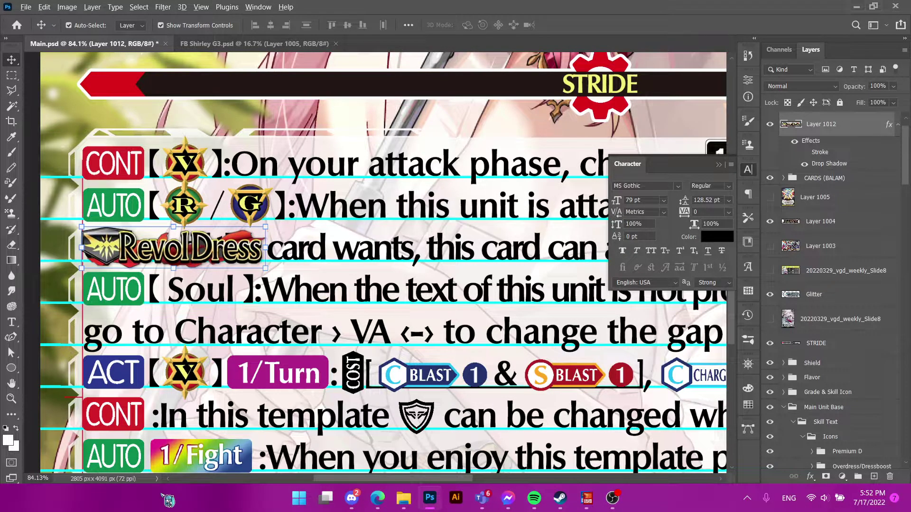
scroll(126, 370, "up", 1)
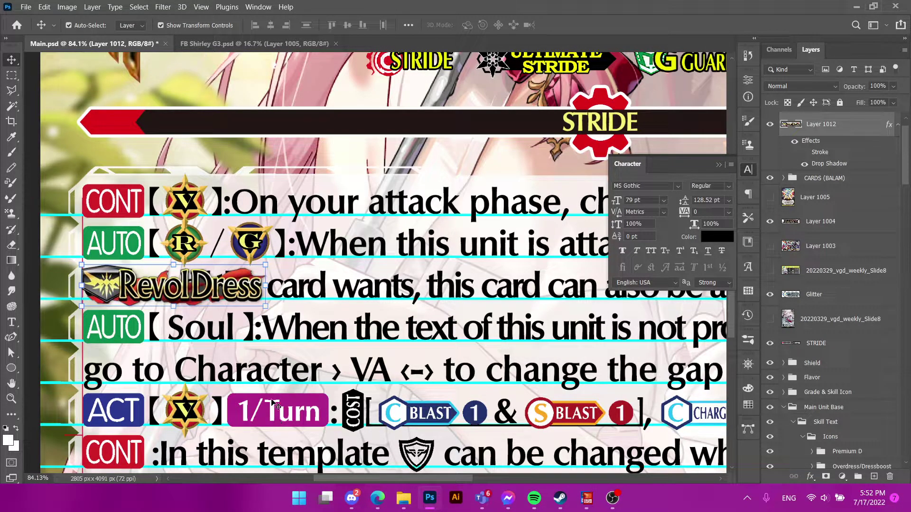
scroll(306, 358, "down", 3)
left_click(136, 342)
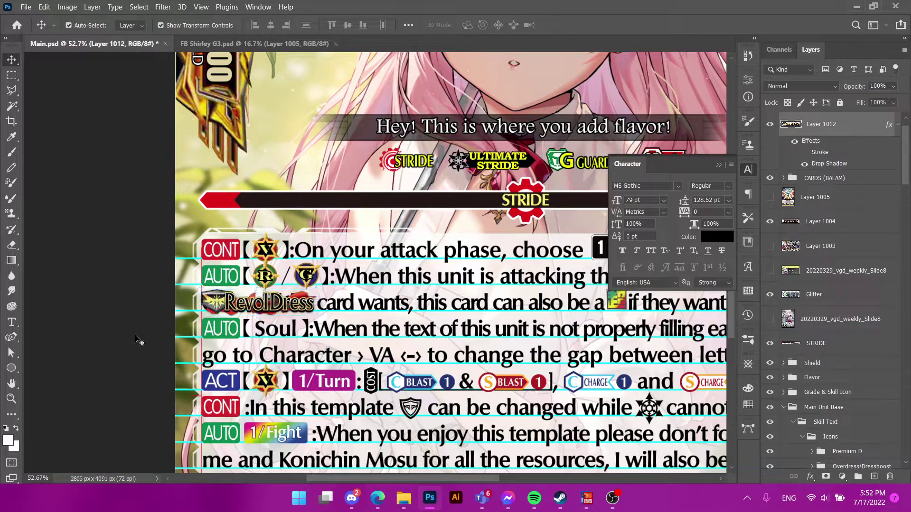
scroll(137, 332, "down", 3)
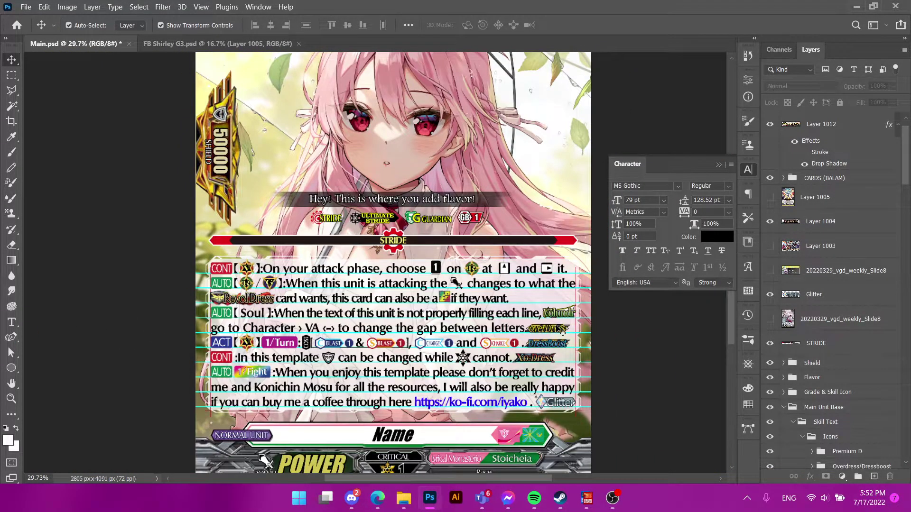
scroll(562, 332, "up", 1)
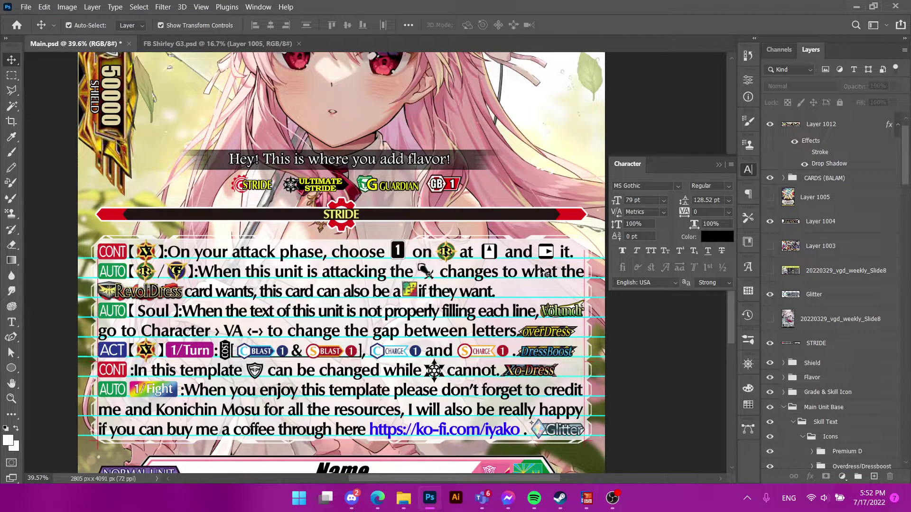
key("ctrl")
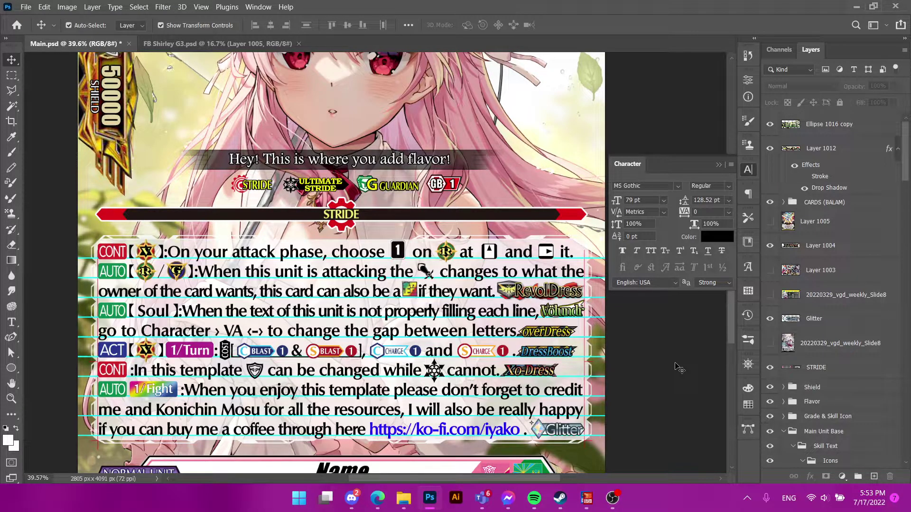
Step: Collapse the Character panel to put the text formatting settings away
scroll(679, 368, "down", 3)
scroll(596, 414, "up", 2)
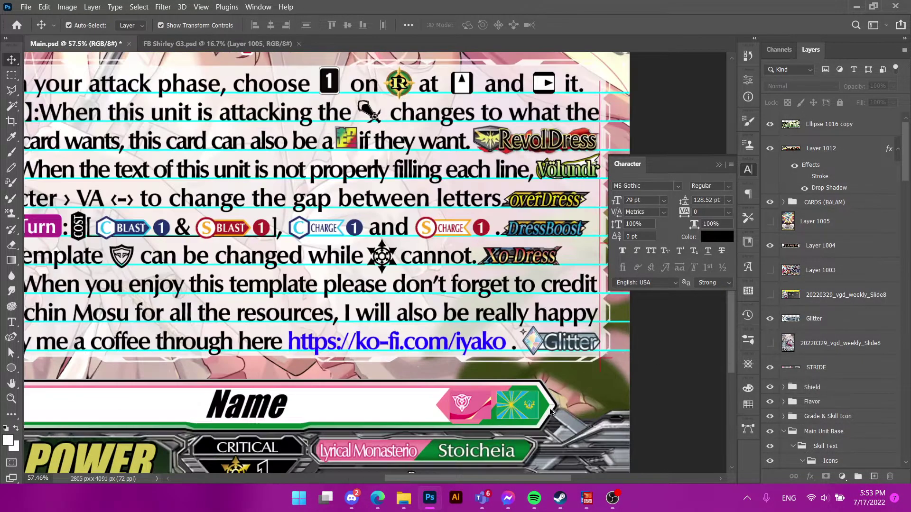
scroll(551, 411, "up", 5)
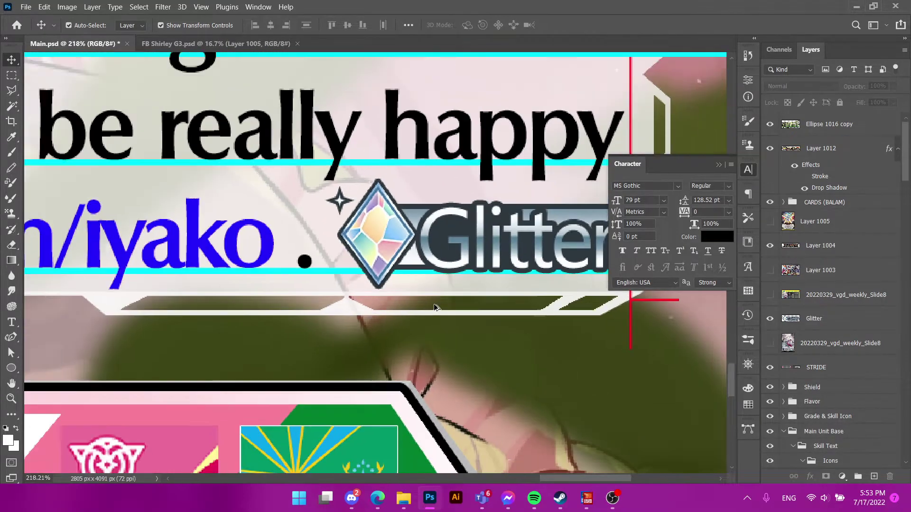
scroll(435, 307, "down", 5)
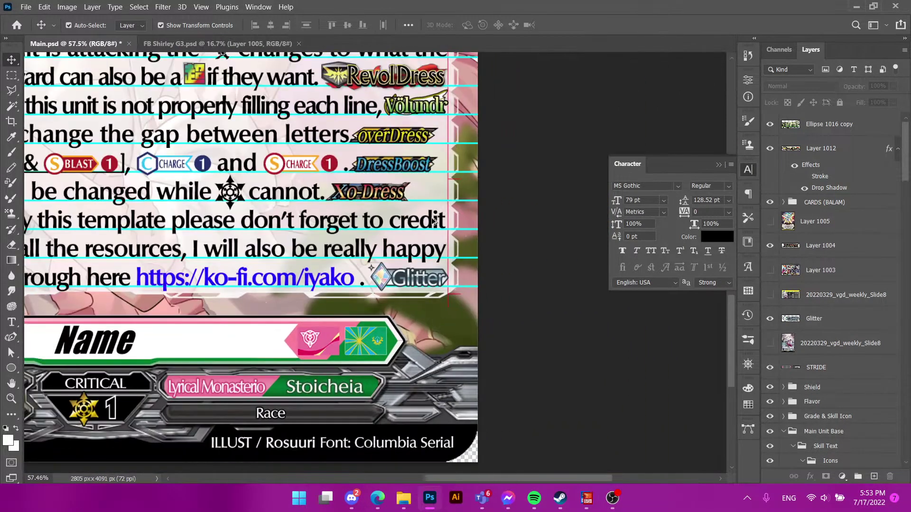
scroll(408, 131, "up", 2)
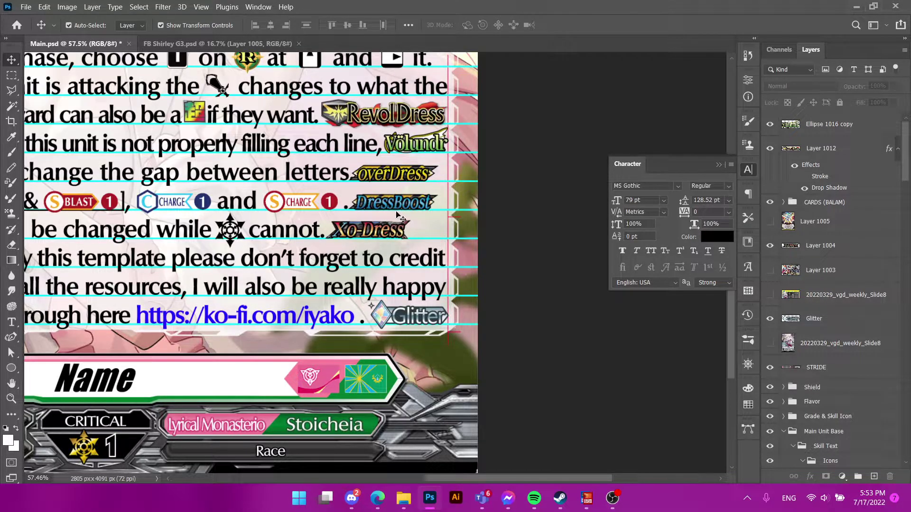
scroll(467, 374, "down", 3)
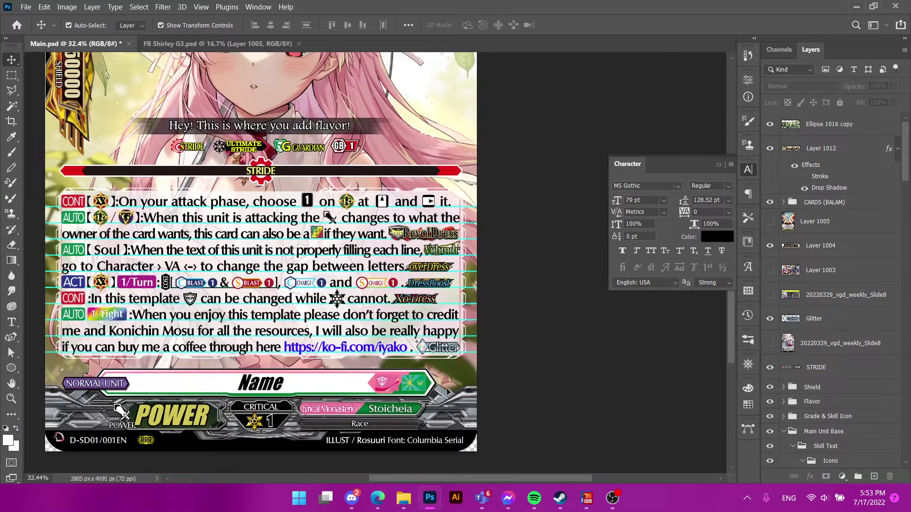
scroll(353, 113, "up", 3)
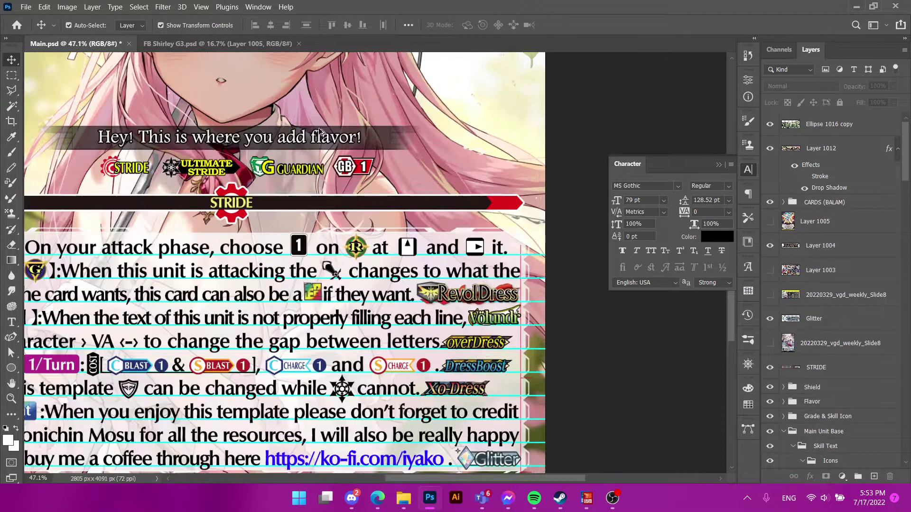
scroll(590, 284, "down", 3)
scroll(340, 226, "up", 1)
scroll(541, 246, "down", 1)
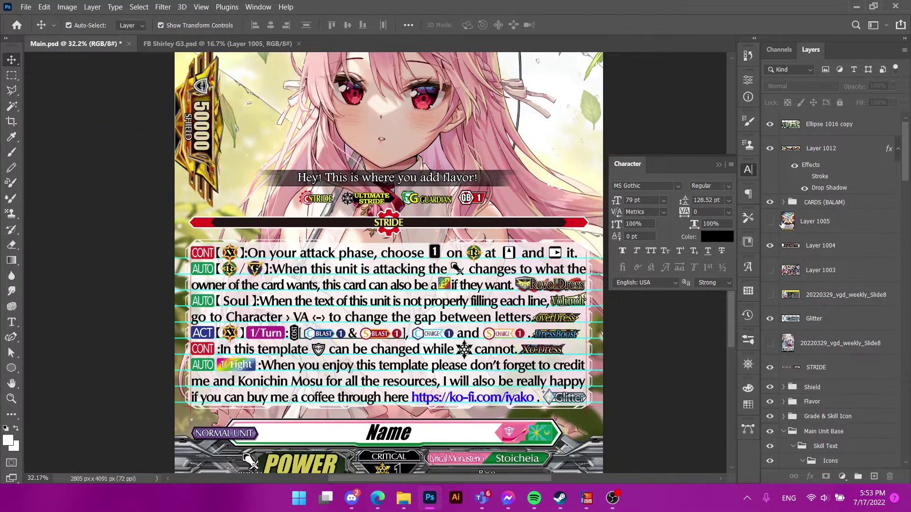
left_click(748, 169)
Step: Zoom and scroll around the finished card to review the artwork and skill text
scroll(468, 231, "up", 1)
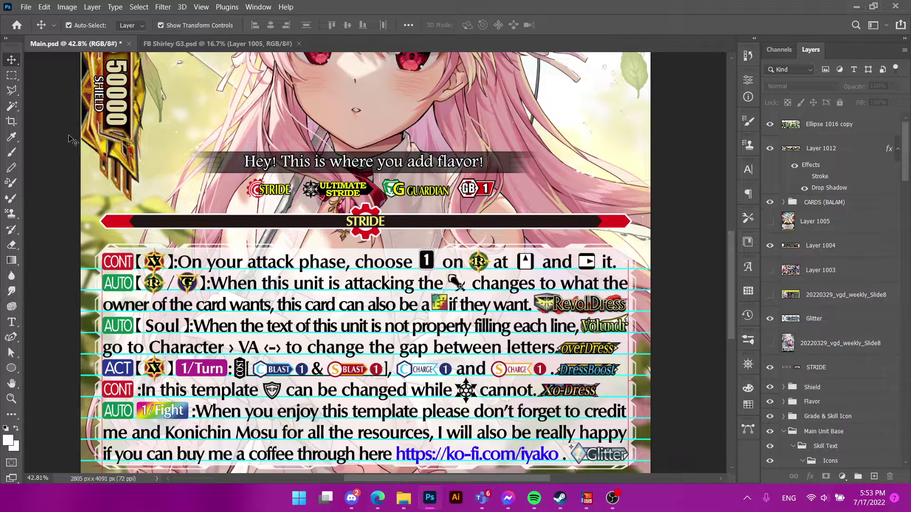
scroll(407, 244, "up", 5)
scroll(407, 243, "up", 2)
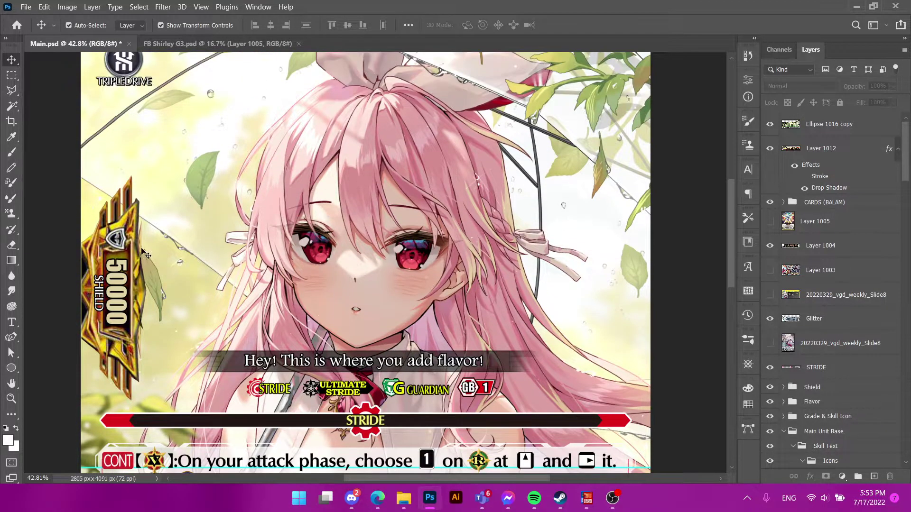
scroll(407, 243, "down", 2)
scroll(280, 108, "down", 1)
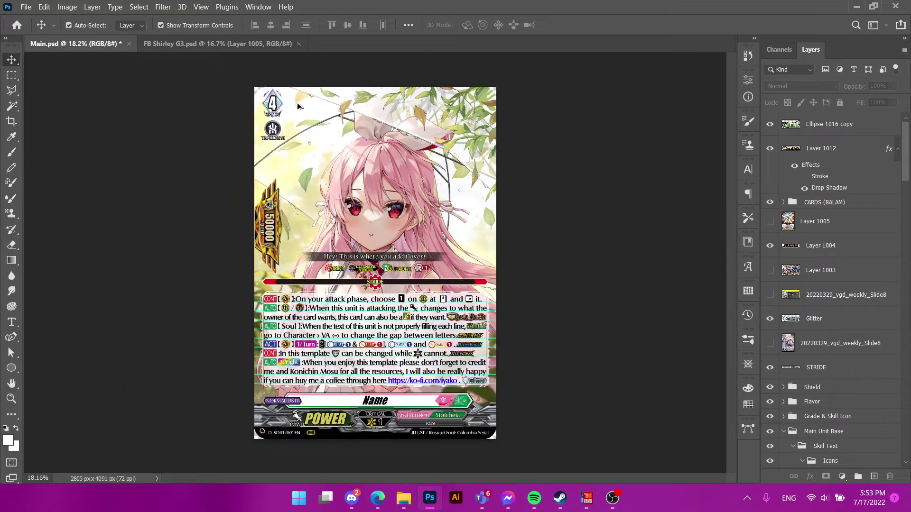
scroll(456, 455, "up", 2)
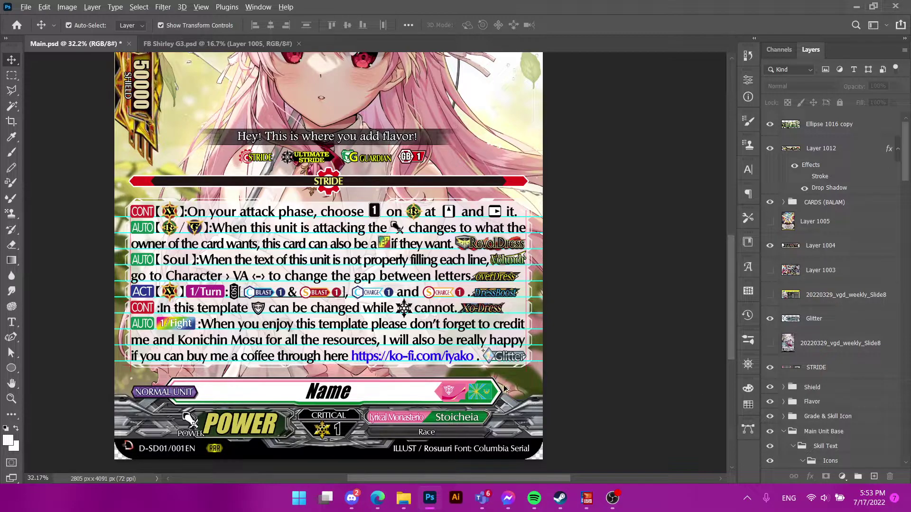
scroll(572, 401, "down", 3)
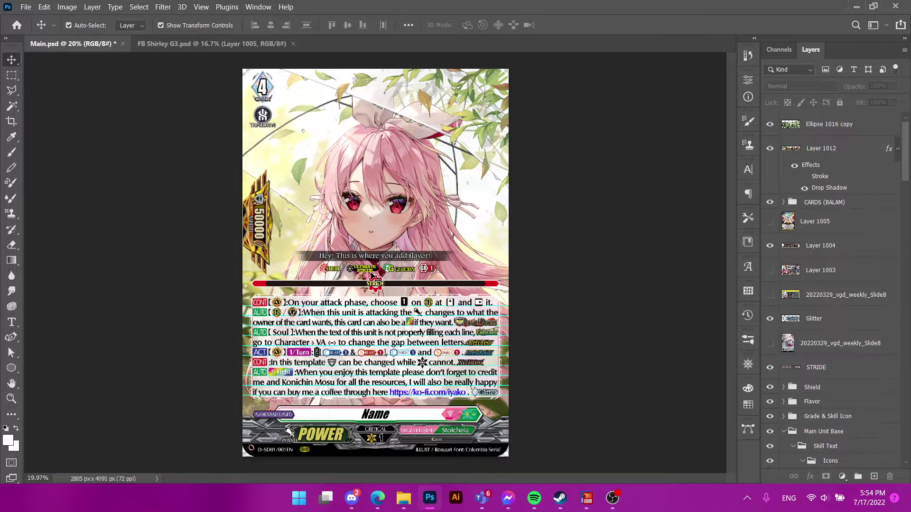
Step: Switch to the pixiv tab in Edge and go to the pixiv home page
left_click(386, 505)
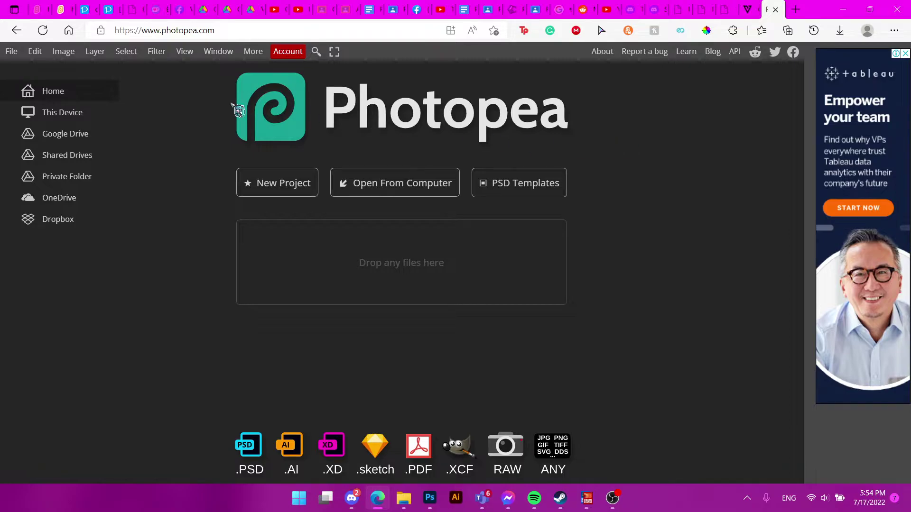
left_click_drag(128, 9, 752, 9)
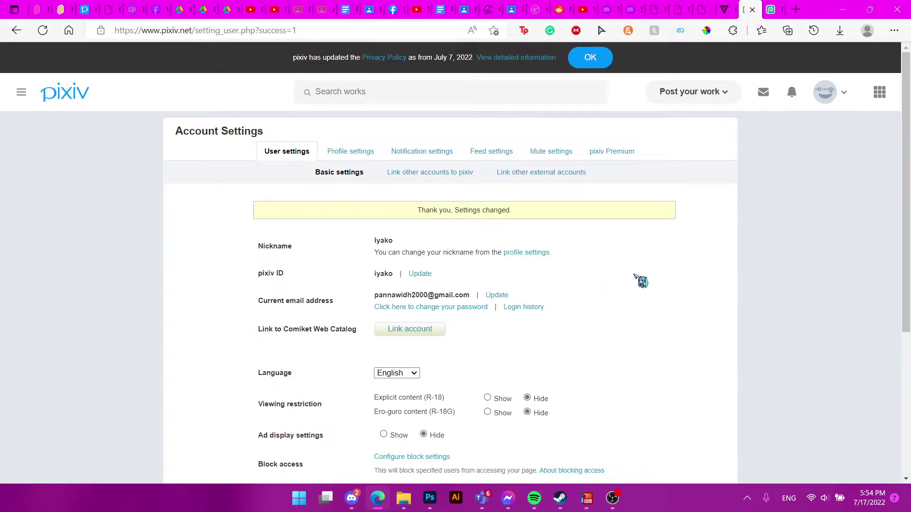
left_click_drag(85, 9, 562, 10)
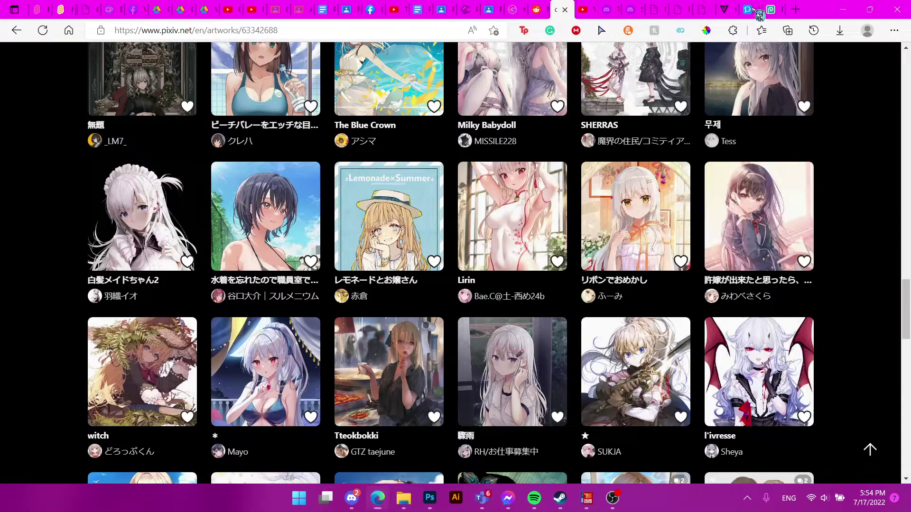
left_click_drag(748, 8, 750, 9)
scroll(67, 161, "up", 12)
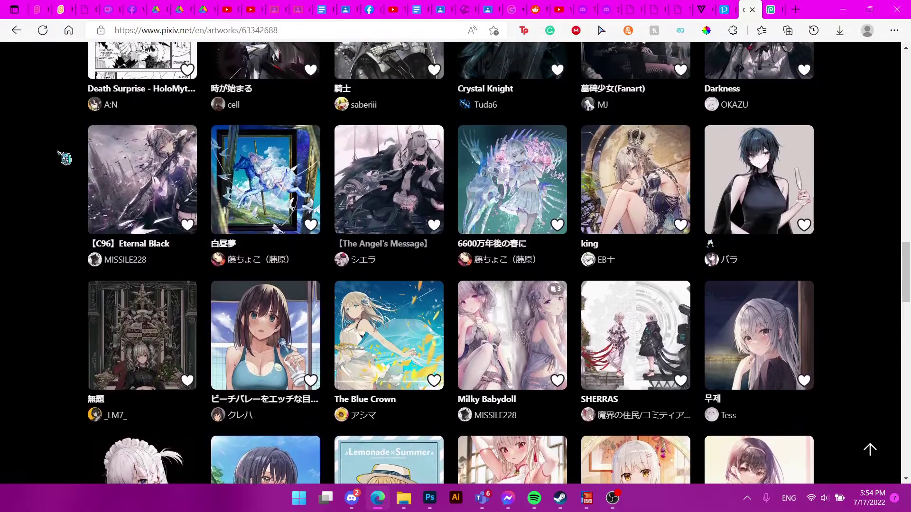
scroll(90, 190, "up", 20)
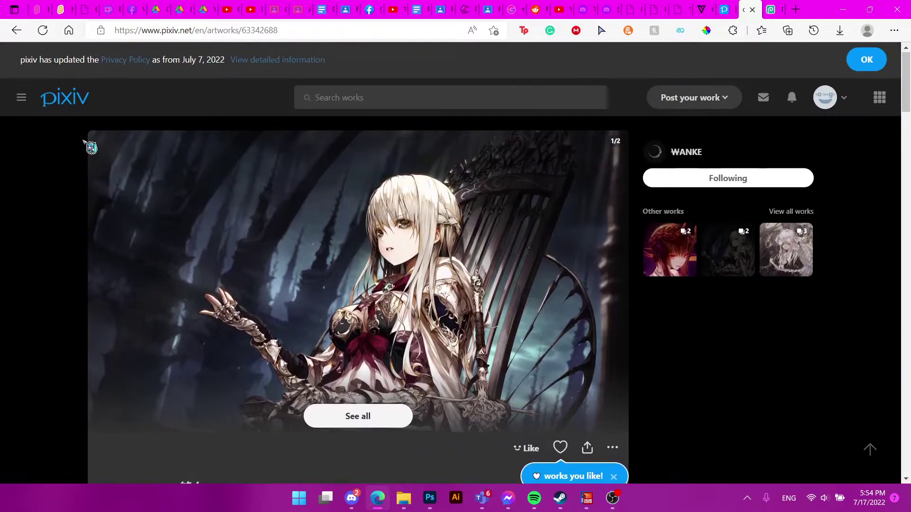
left_click(80, 107)
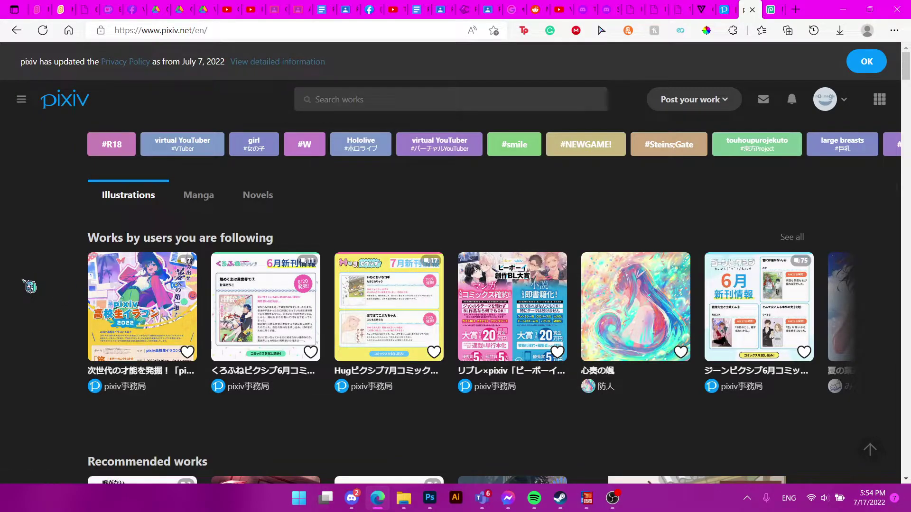
Step: Scroll through the recommended works and rankings on the pixiv home page
scroll(377, 341, "down", 4)
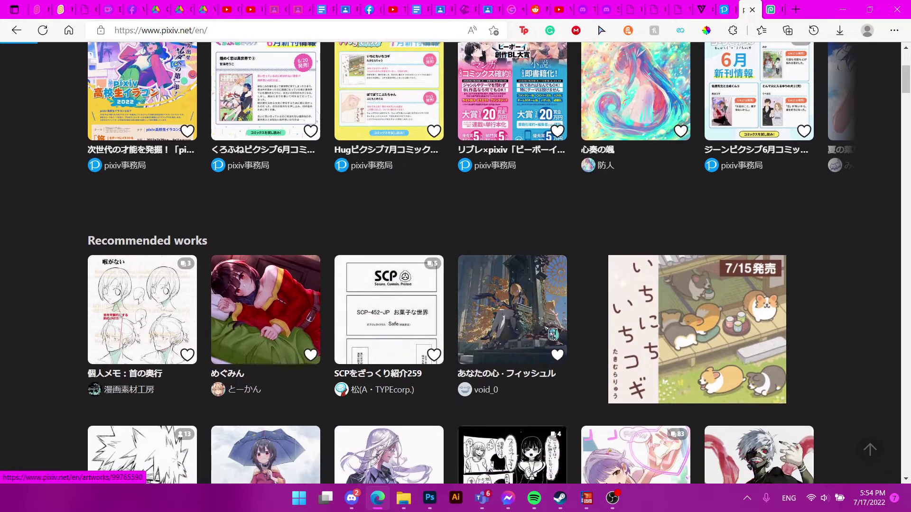
scroll(45, 204, "down", 5)
scroll(508, 307, "up", 3)
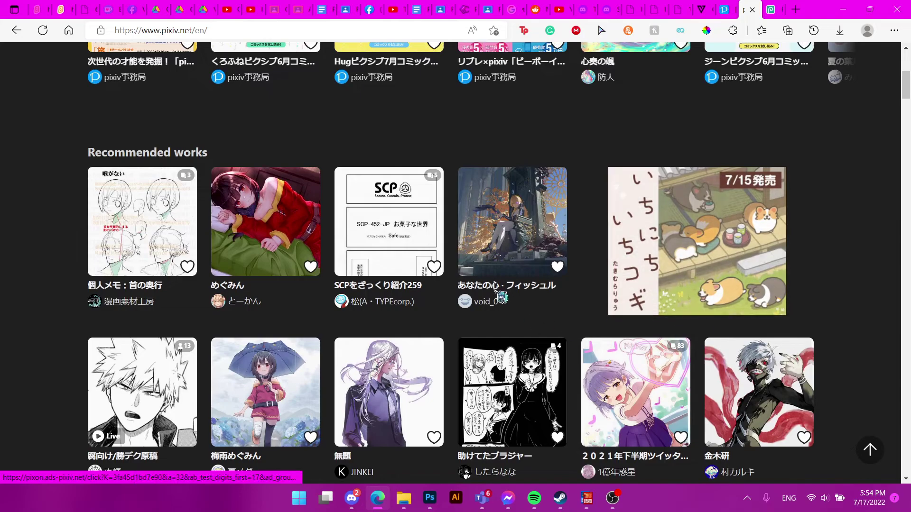
scroll(507, 303, "down", 3)
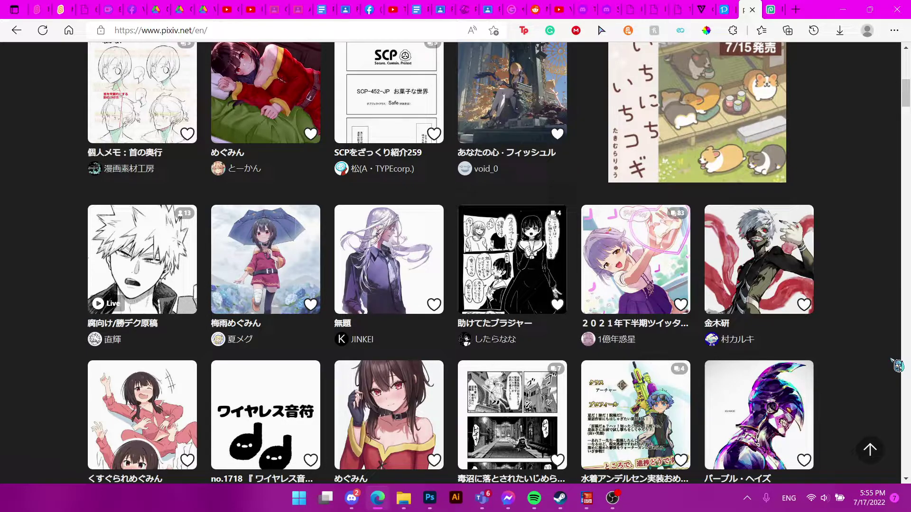
scroll(897, 365, "down", 3)
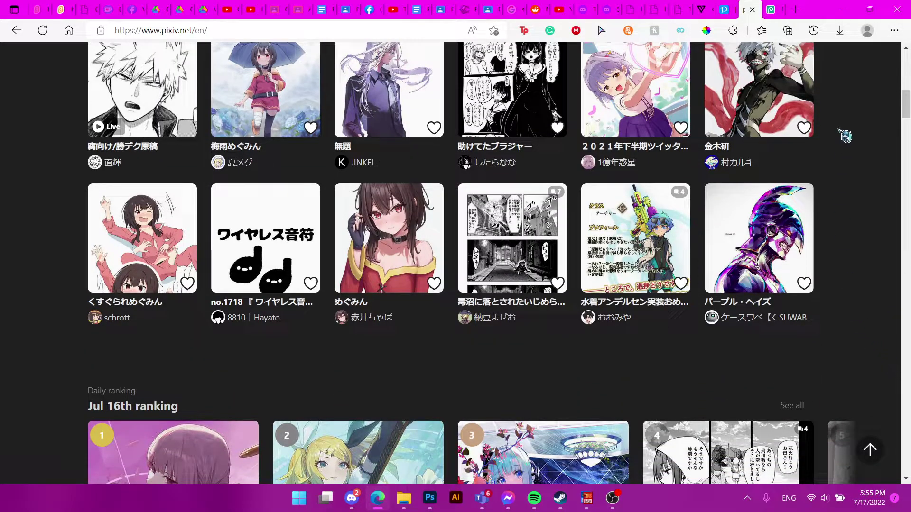
scroll(888, 137, "up", 2)
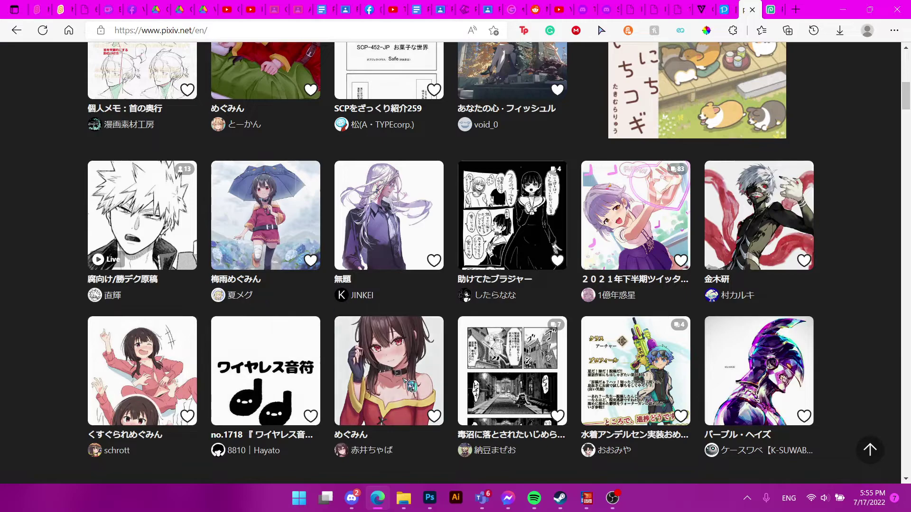
scroll(138, 408, "up", 3)
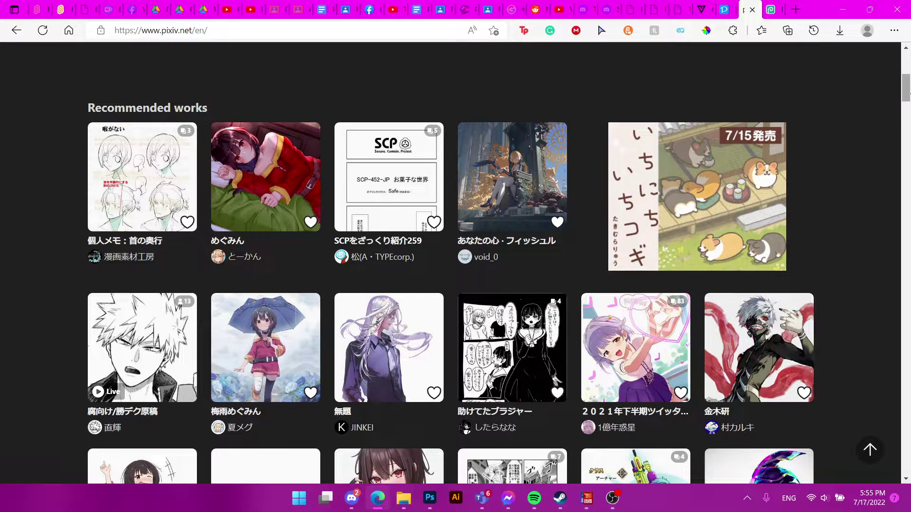
mouse_move(906, 101)
left_mouse_down()
mouse_move(906, 79)
mouse_move(906, 107)
mouse_move(906, 91)
left_mouse_up()
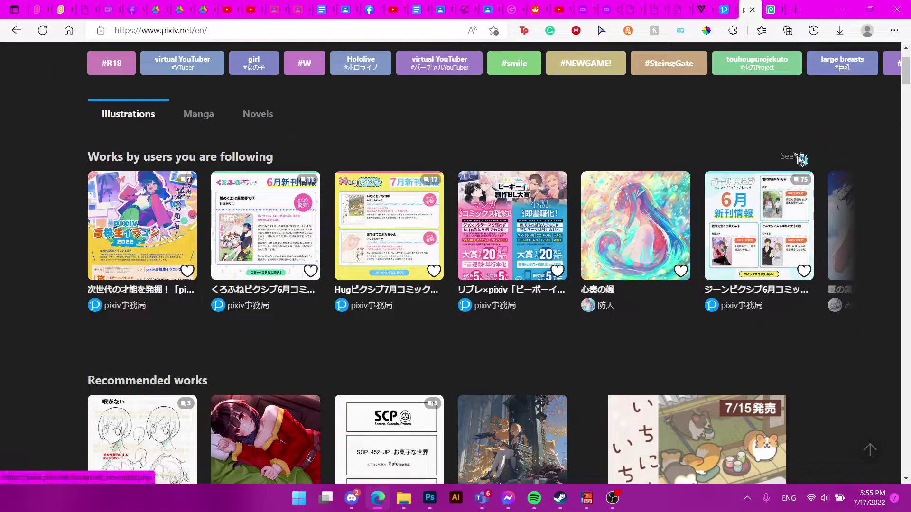
scroll(783, 199, "down", 15)
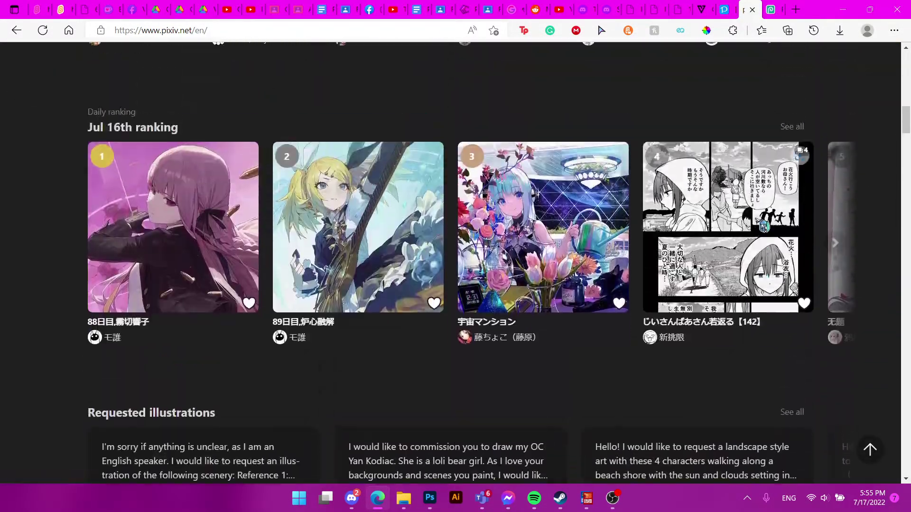
scroll(764, 227, "up", 1)
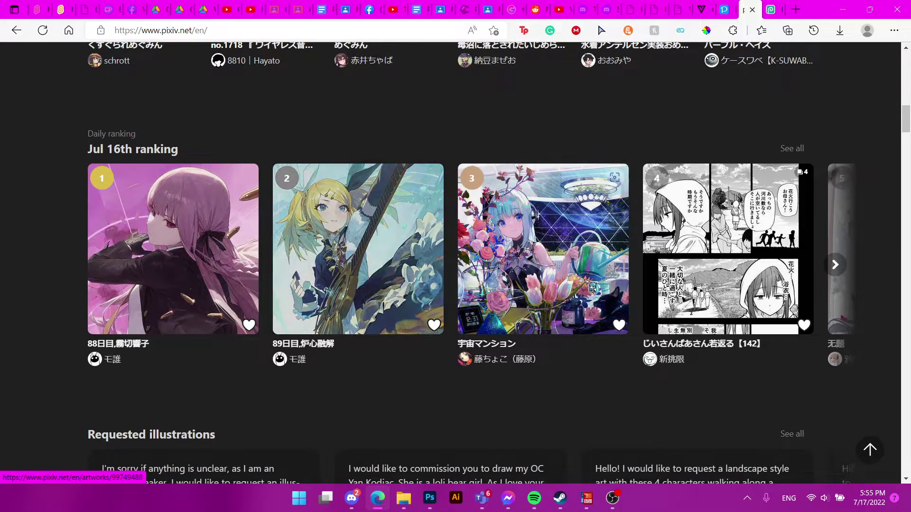
left_click(906, 153)
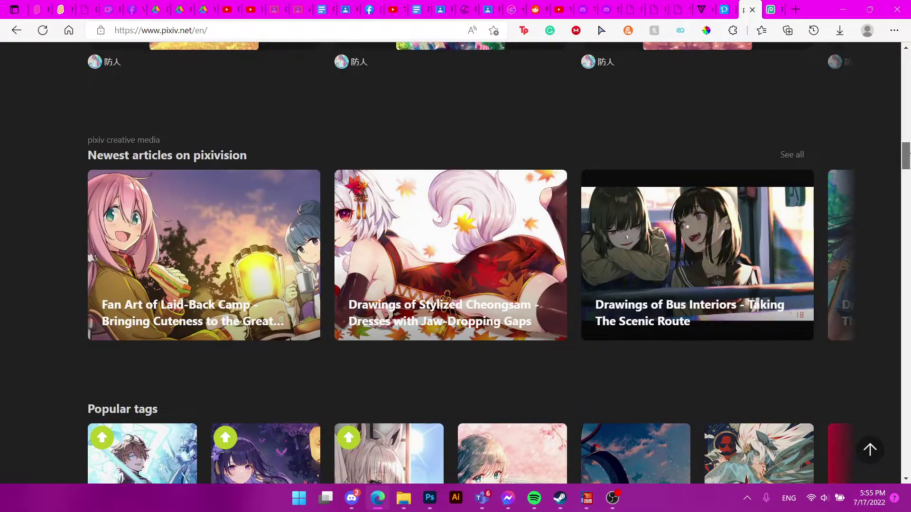
scroll(567, 212, "up", 20)
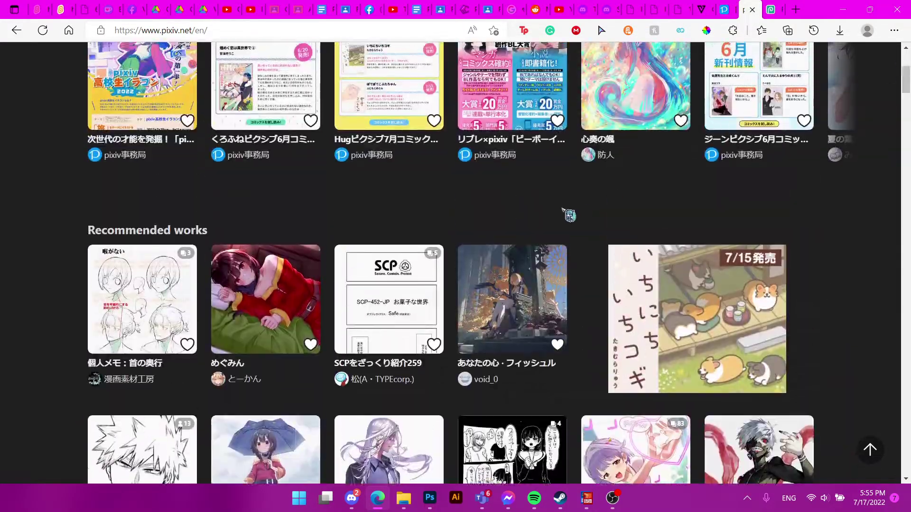